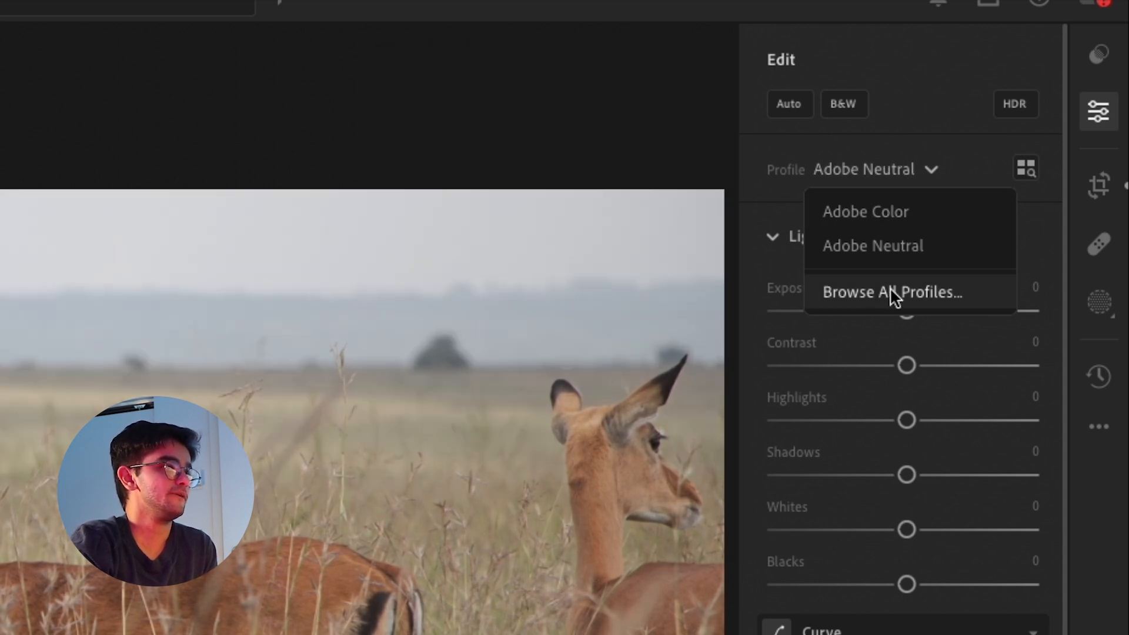
Browse the full profile list and apply the Adobe Color profile from the favorites to the antelope photo
click(890, 290)
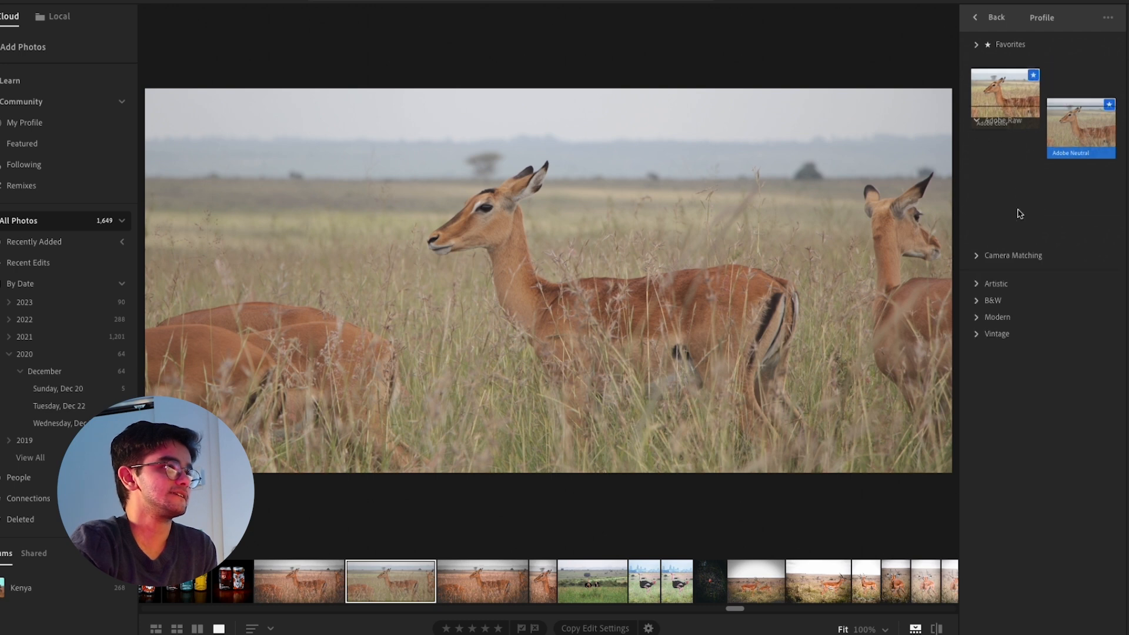
click(1000, 81)
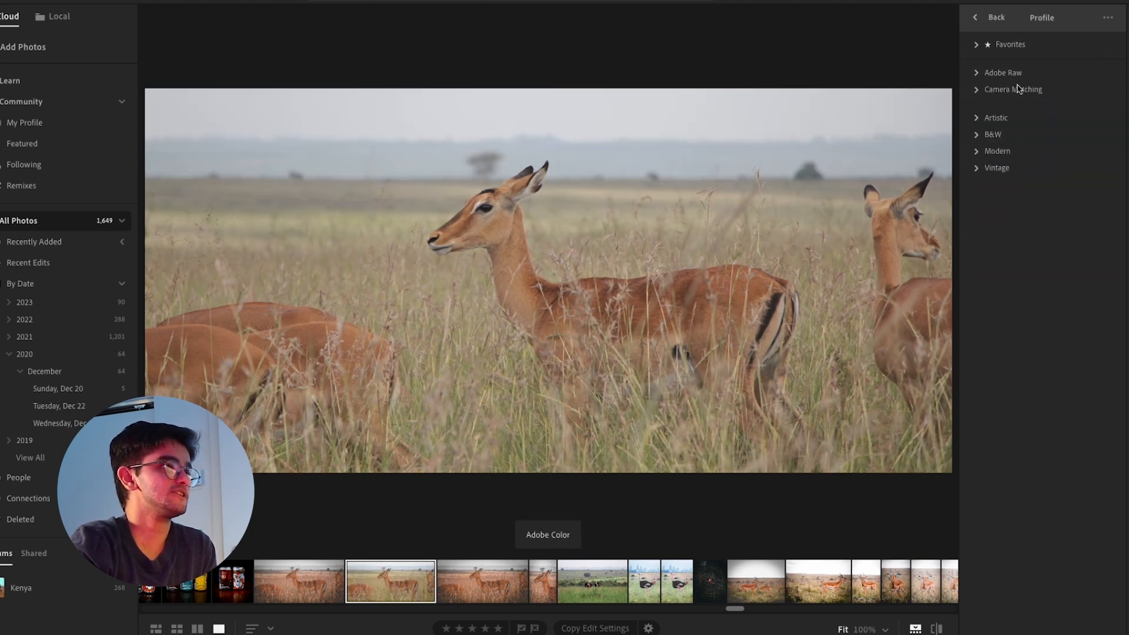
click(978, 44)
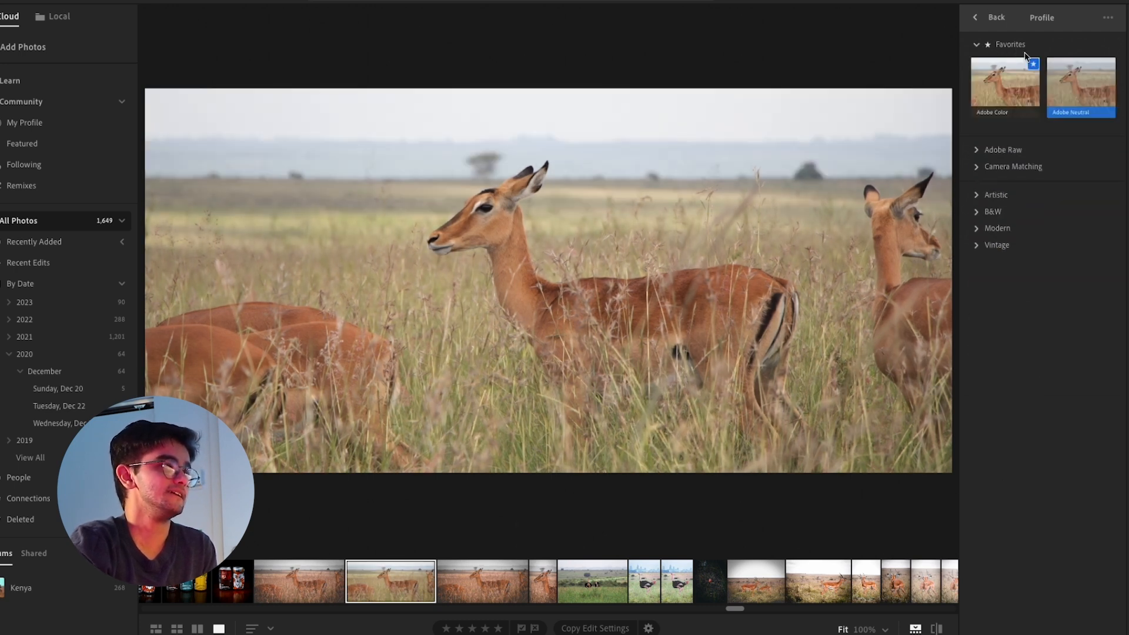
click(1007, 86)
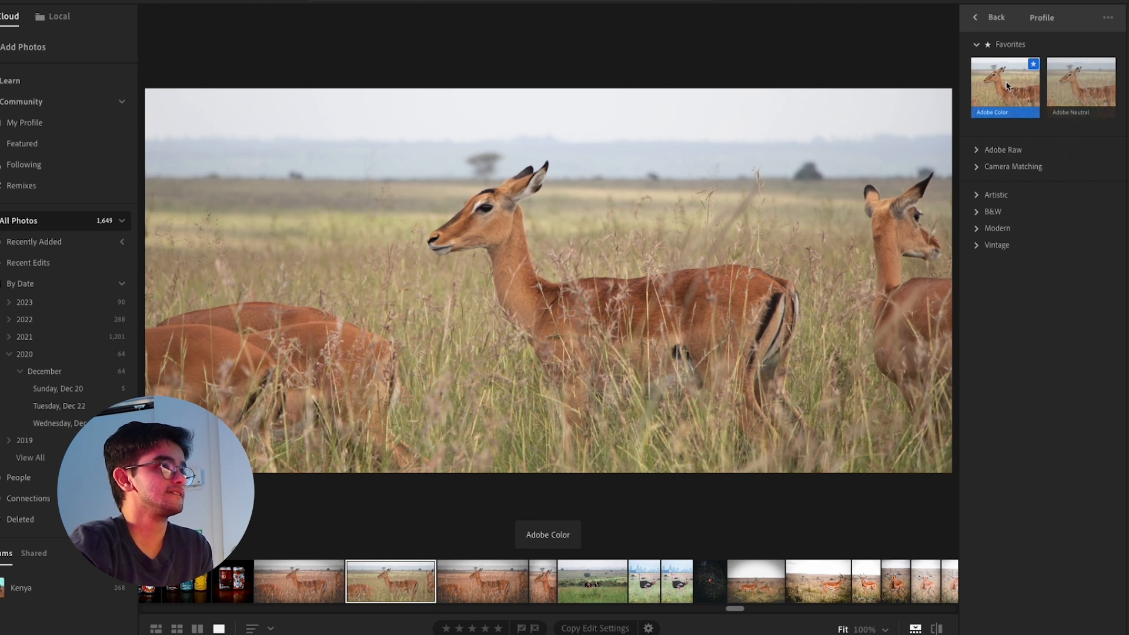
click(977, 18)
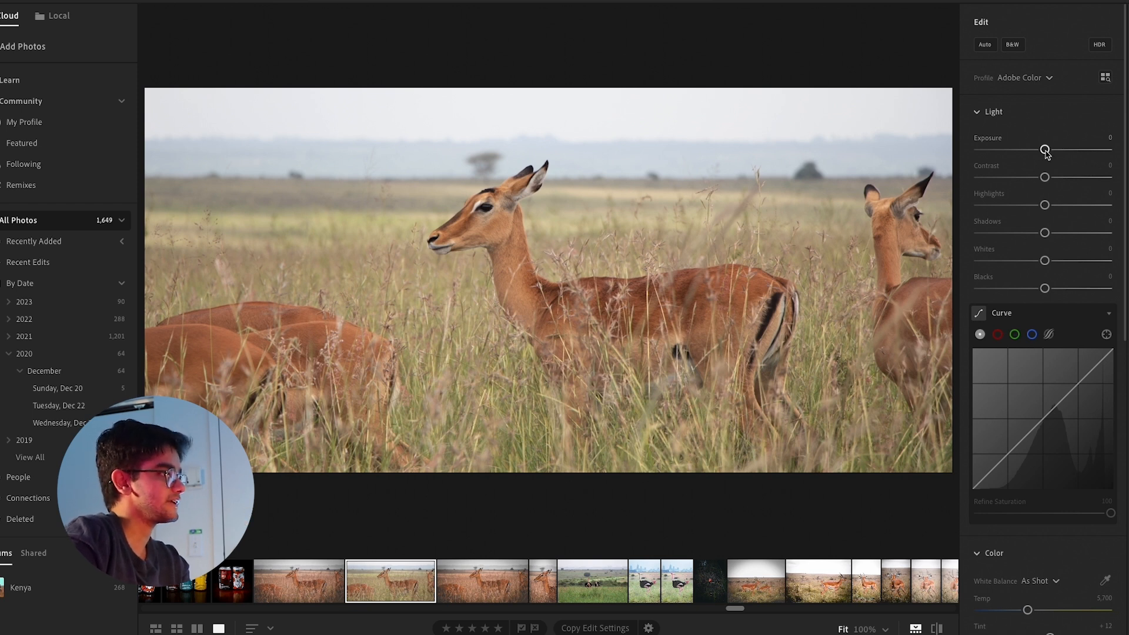
Set exposure to −0.20, contrast to +8, highlights to −68, shadows to +37 and whites to +39, and moderately lower the blacks
drag(1045, 150, 1042, 150)
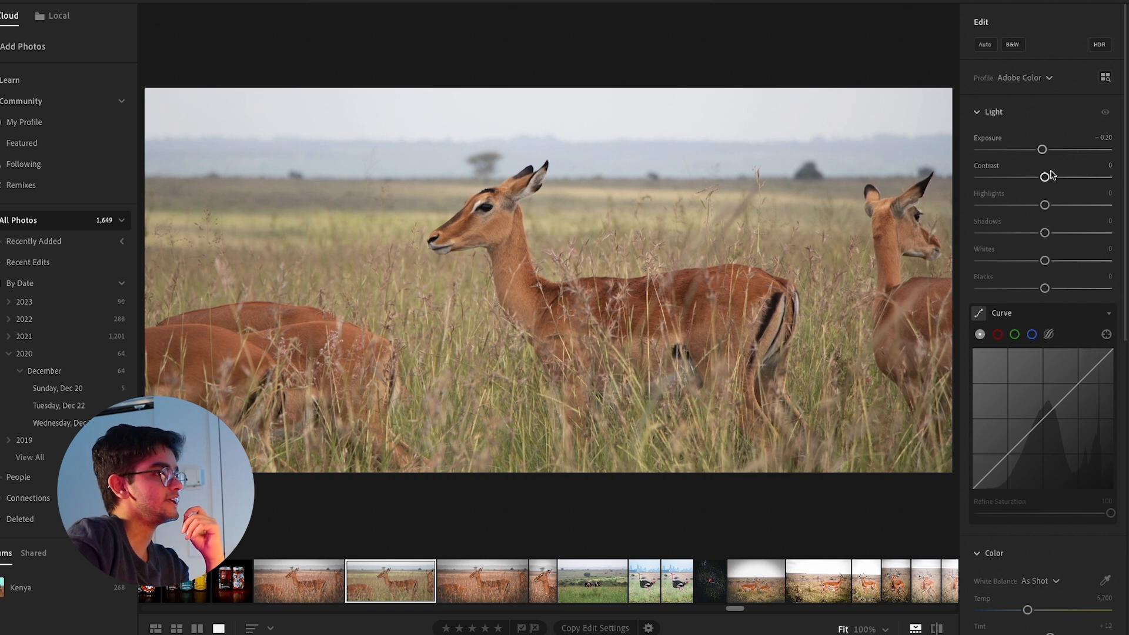
drag(1044, 177, 1049, 177)
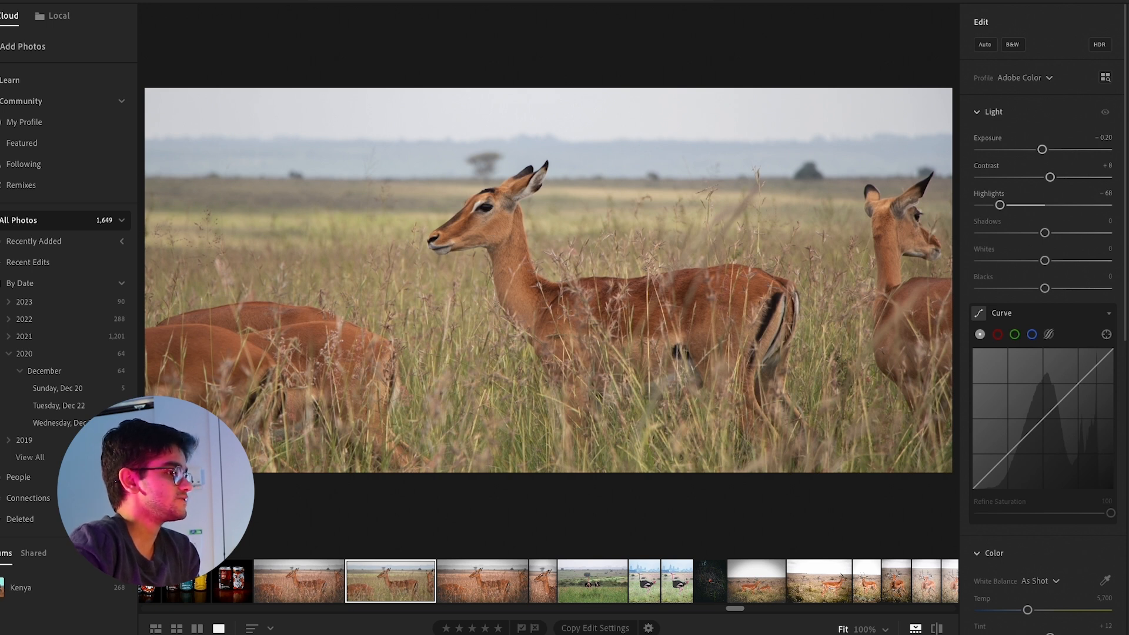
drag(1045, 233, 1068, 234)
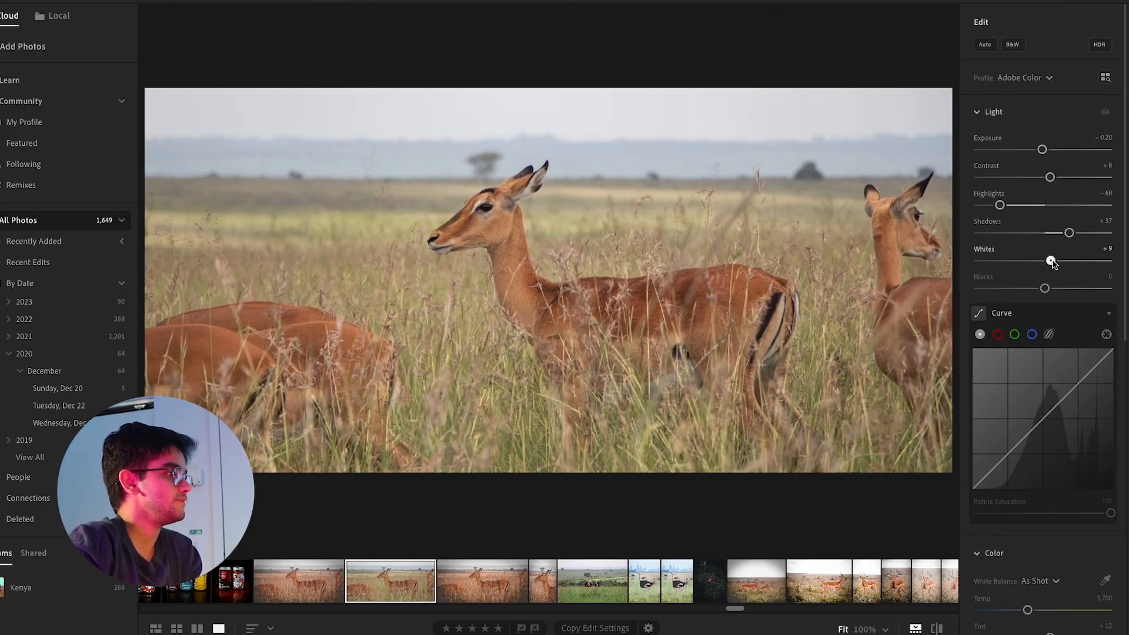
drag(1052, 262, 1070, 262)
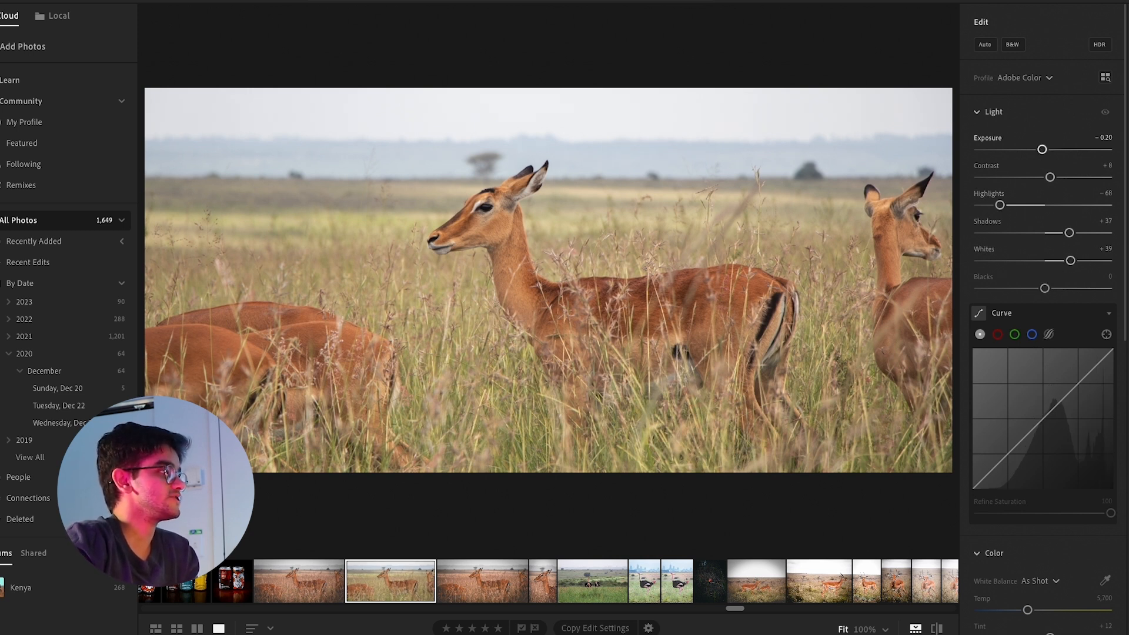
drag(1041, 149, 1052, 150)
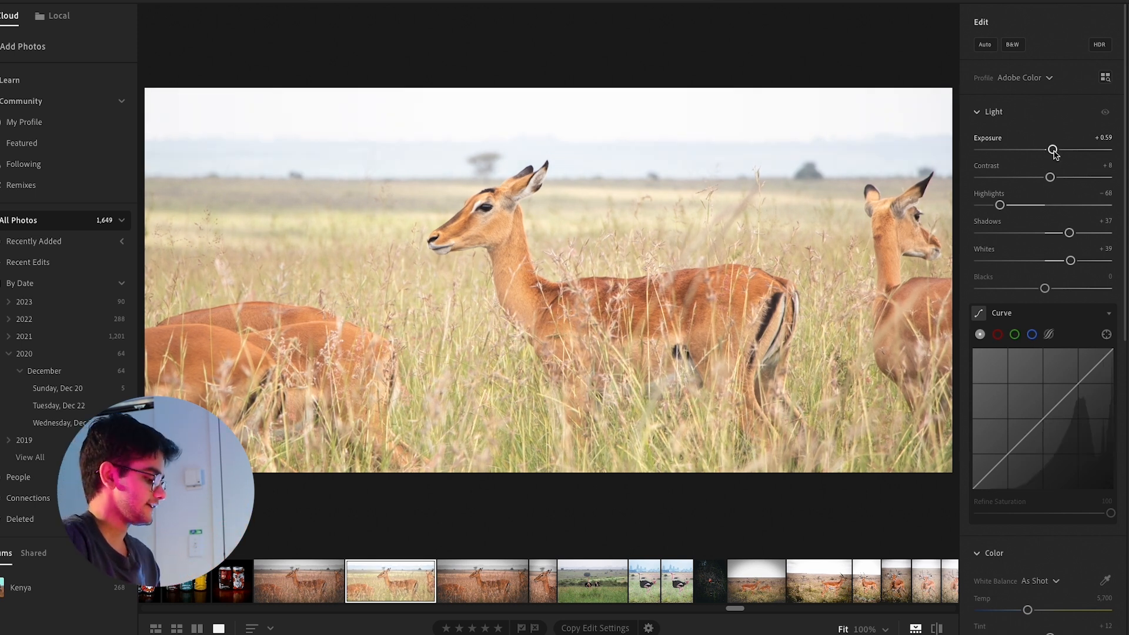
key(super+z)
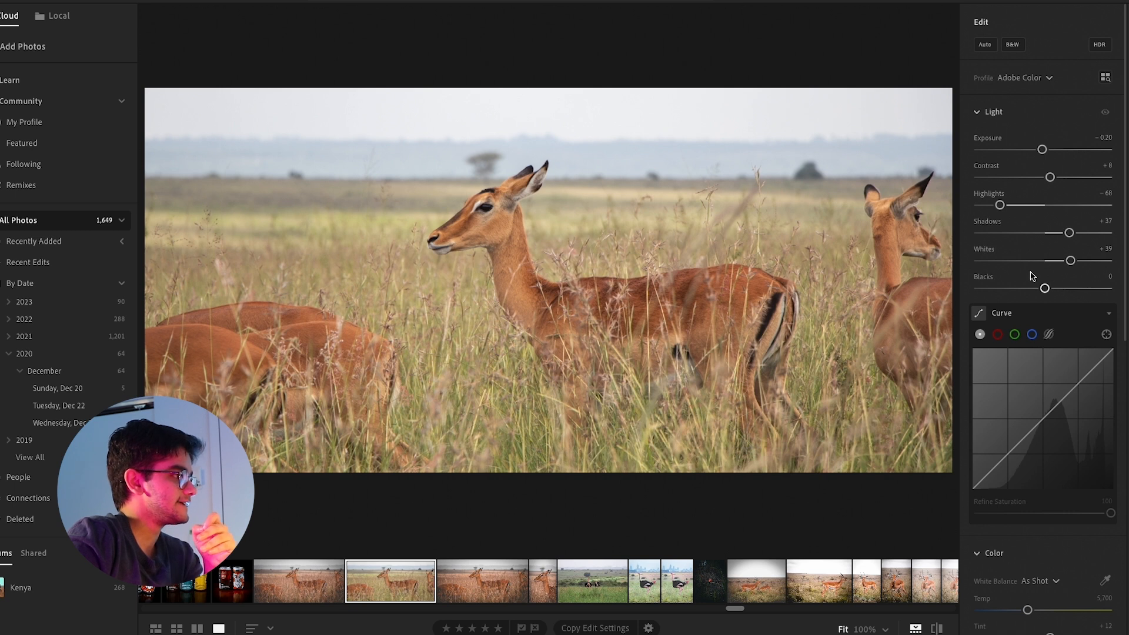
drag(1042, 286, 977, 290)
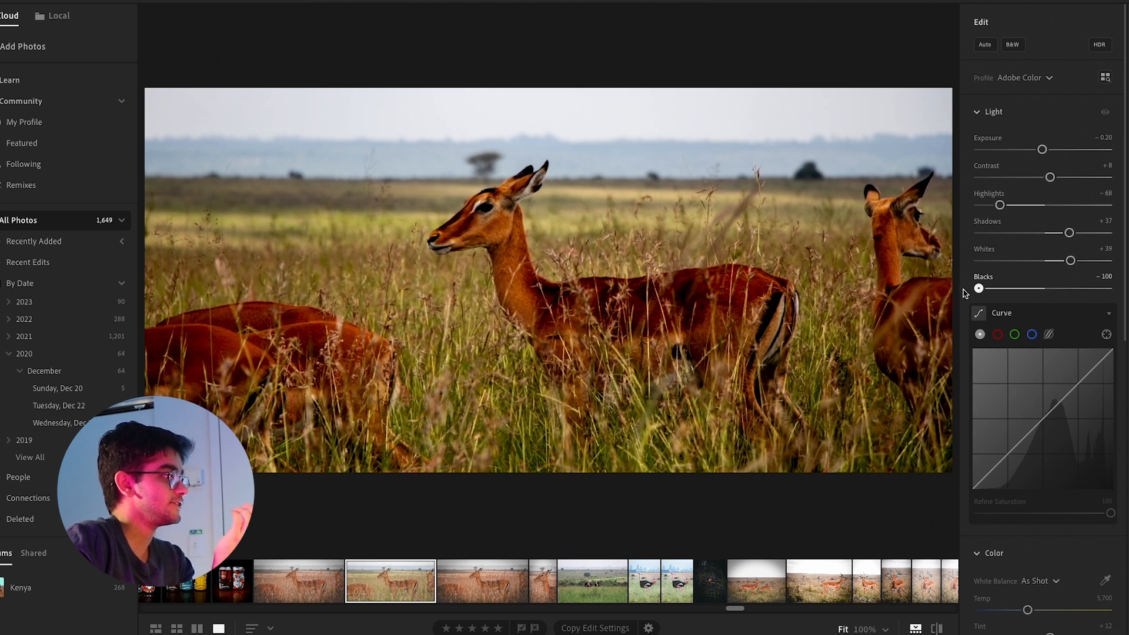
drag(965, 292, 1020, 295)
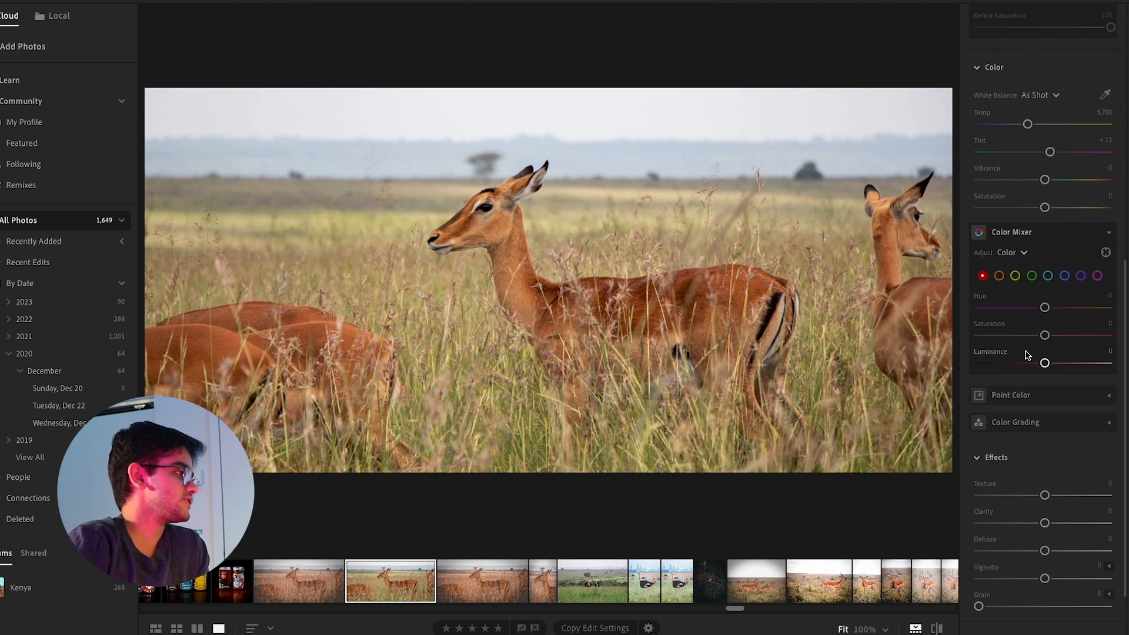
In the Color Mixer, set the orange hue to −6 and the orange saturation to +43, leaving red at its default
drag(1045, 307, 1000, 308)
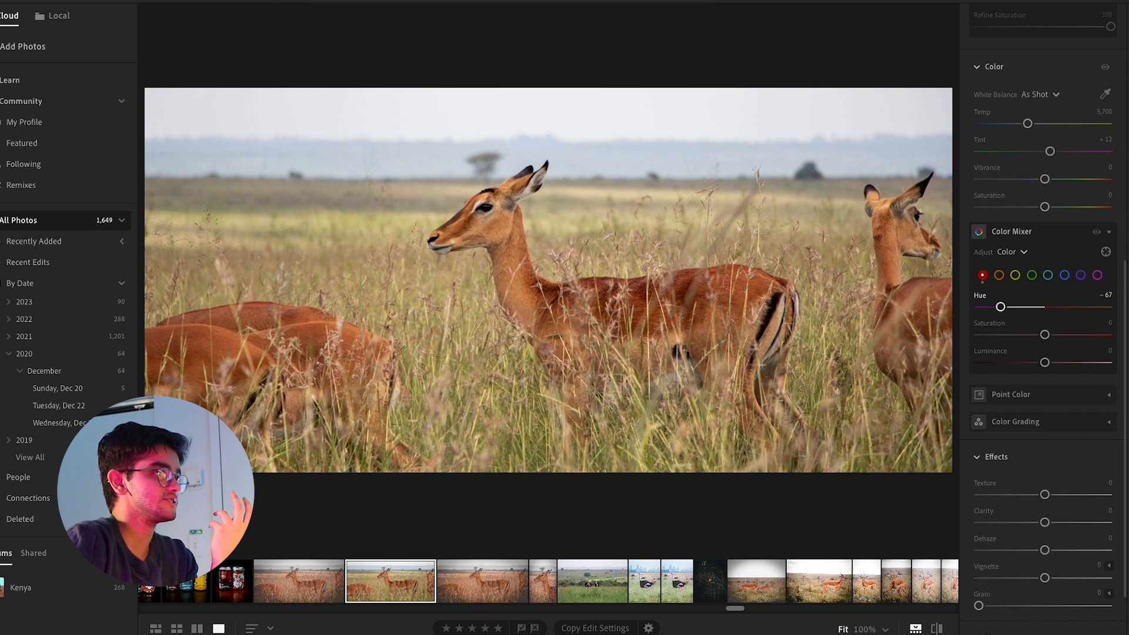
double_click(1000, 306)
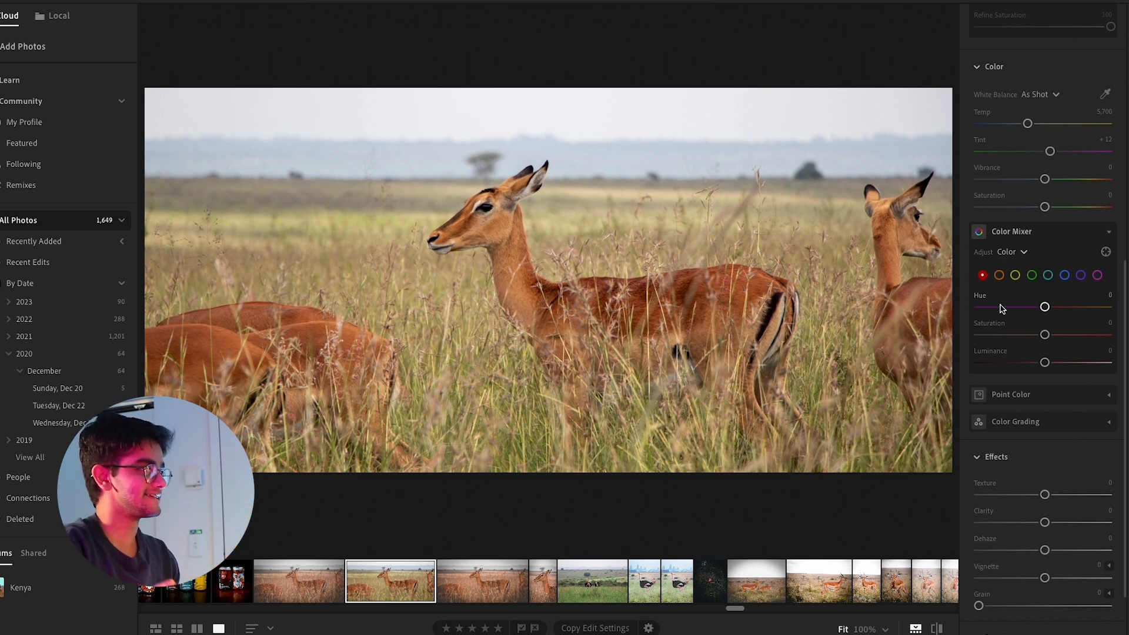
click(999, 275)
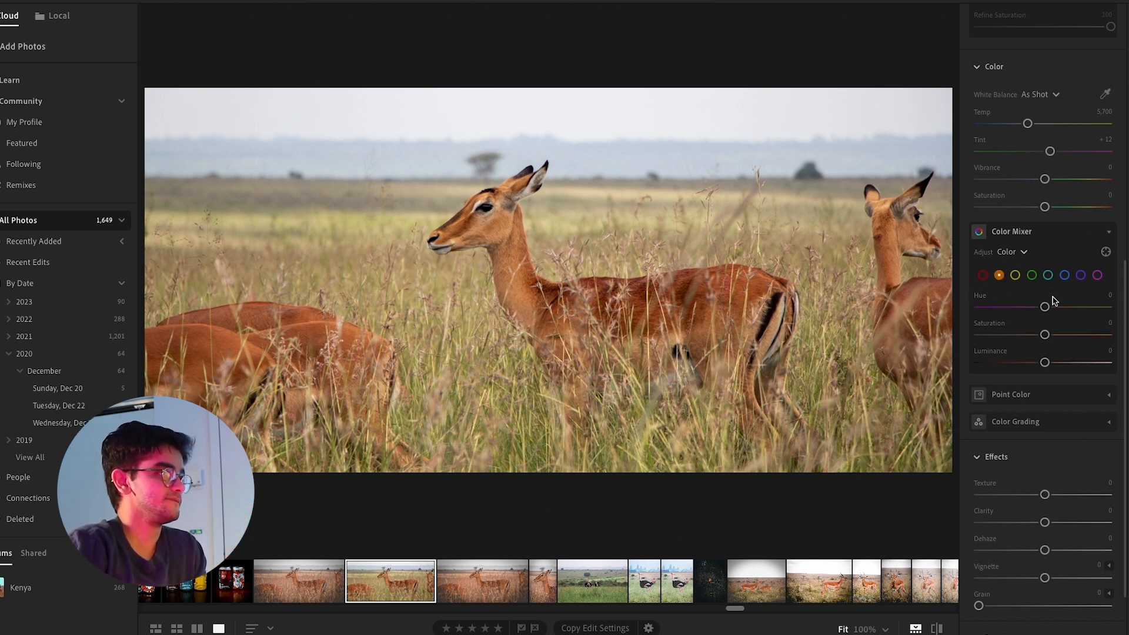
mouse_move(1044, 307)
mouse_down()
mouse_move(999, 307)
mouse_move(1127, 311)
mouse_move(967, 308)
mouse_move(1039, 309)
mouse_up()
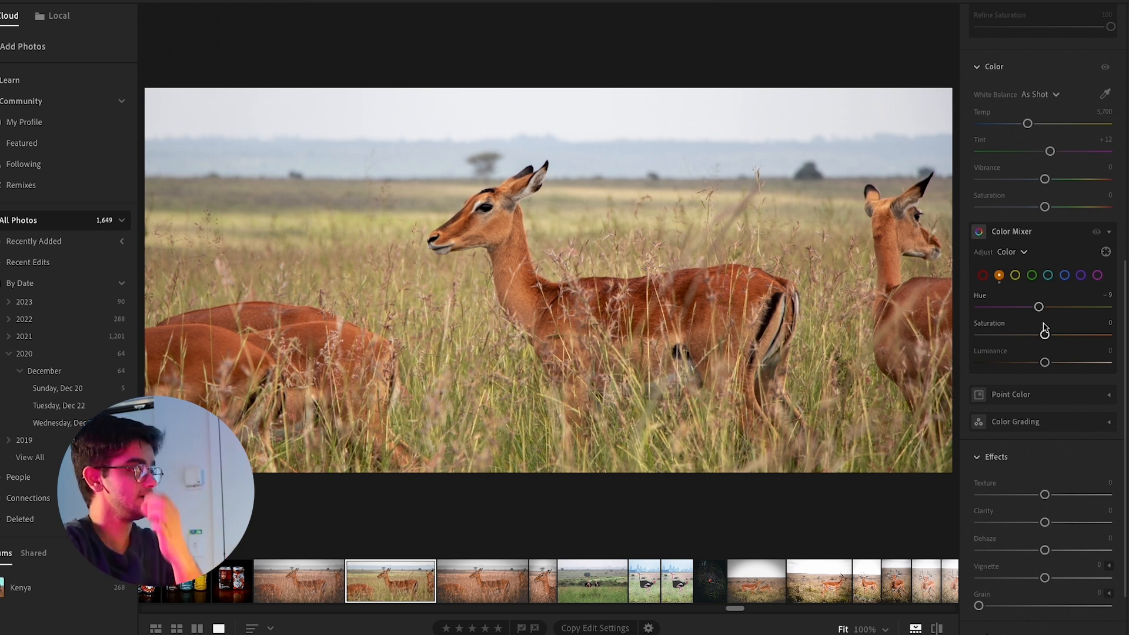
drag(1044, 335, 1060, 363)
click(1015, 276)
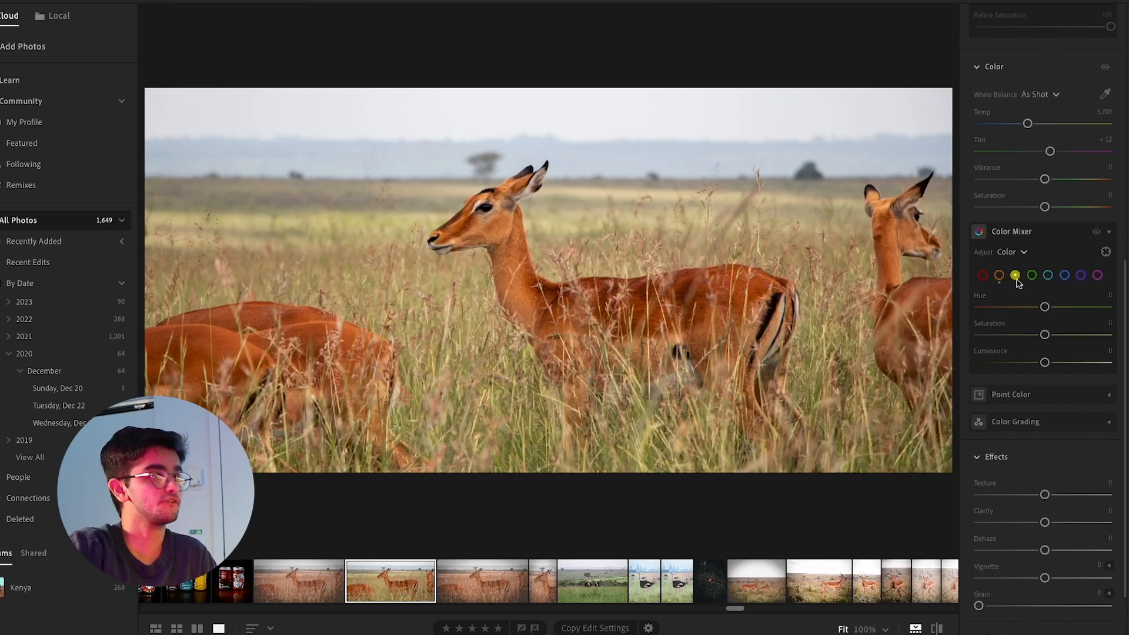
mouse_move(1043, 307)
mouse_down()
mouse_move(946, 313)
mouse_move(1038, 310)
mouse_up()
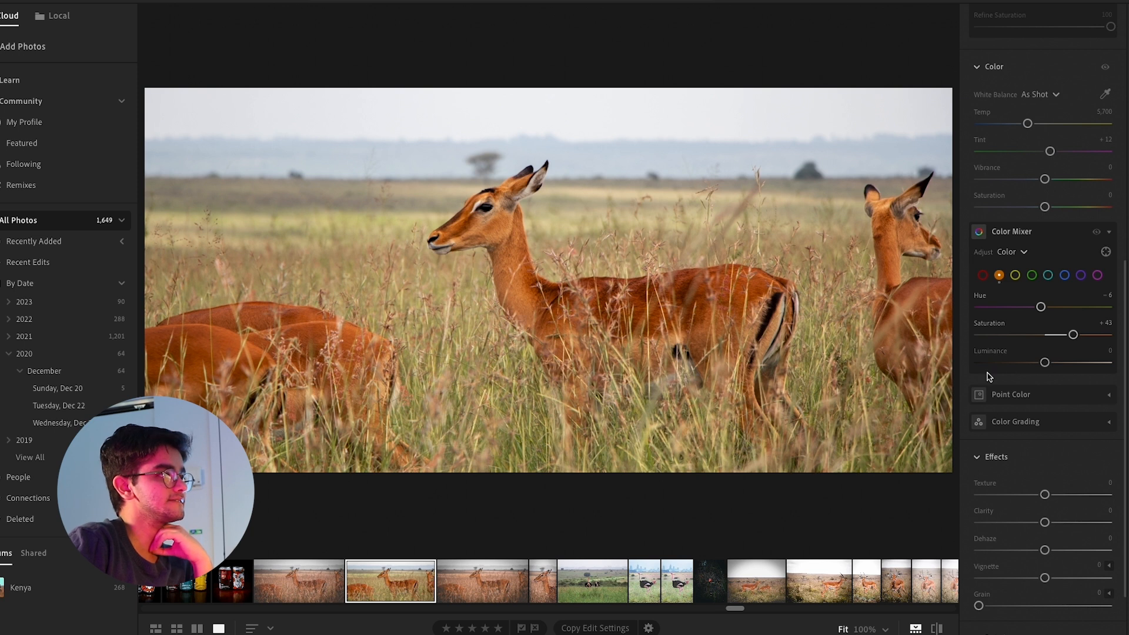
Set the yellow hue to −77 in the Color Mixer and inspect the grass close up
click(1015, 276)
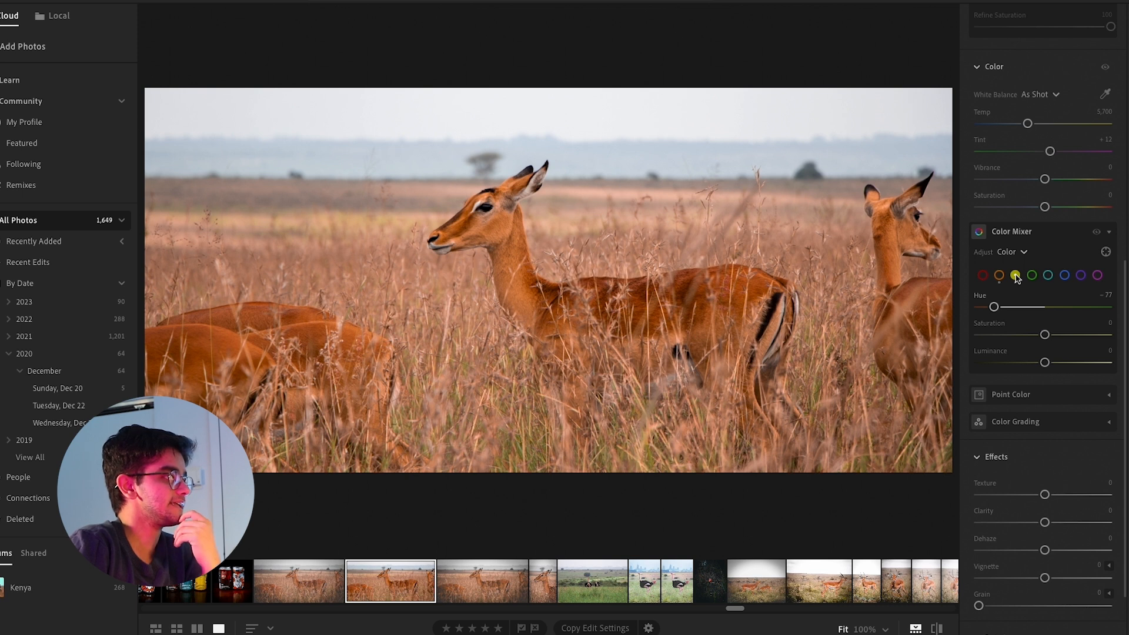
click(528, 435)
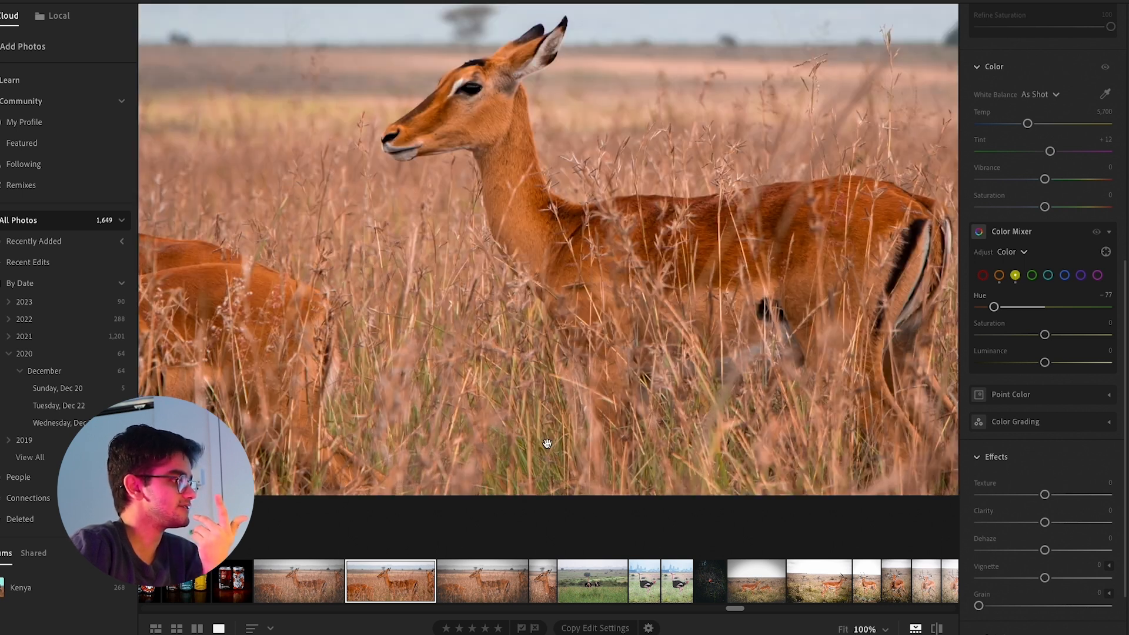
drag(595, 391, 444, 306)
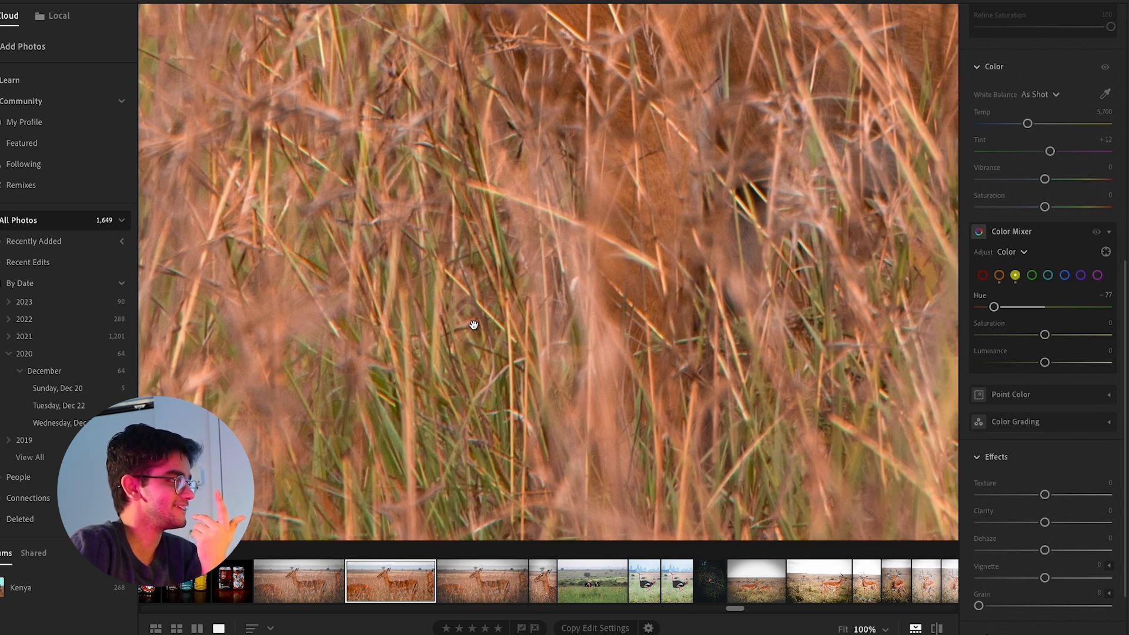
click(598, 349)
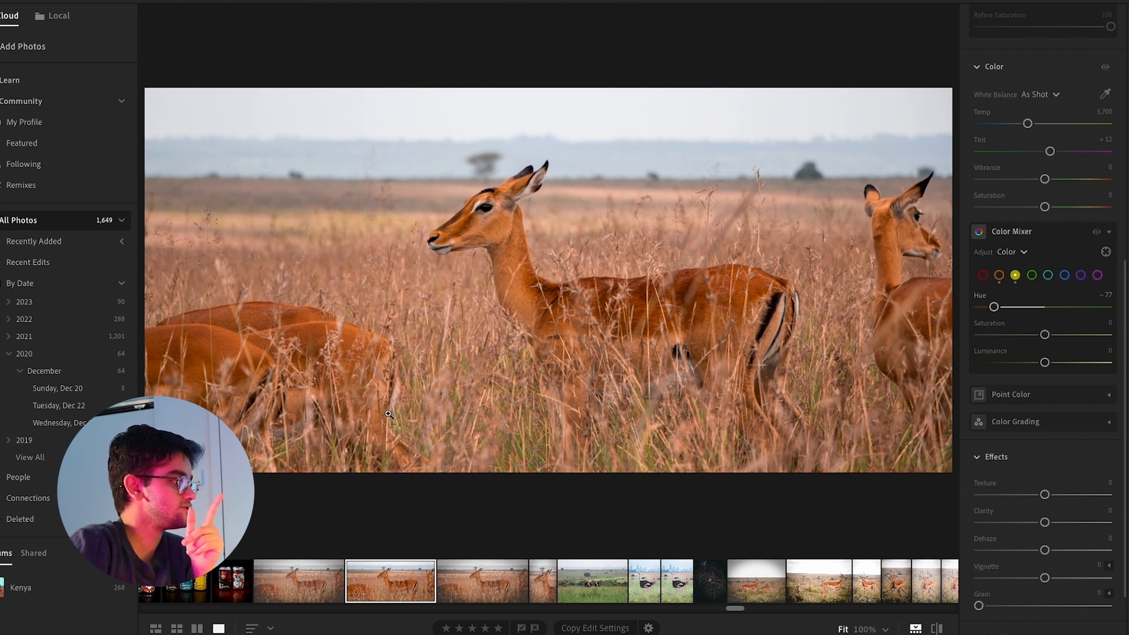
Set the green hue to −79 in the Color Mixer and check the grass
click(1031, 275)
drag(1044, 306, 993, 307)
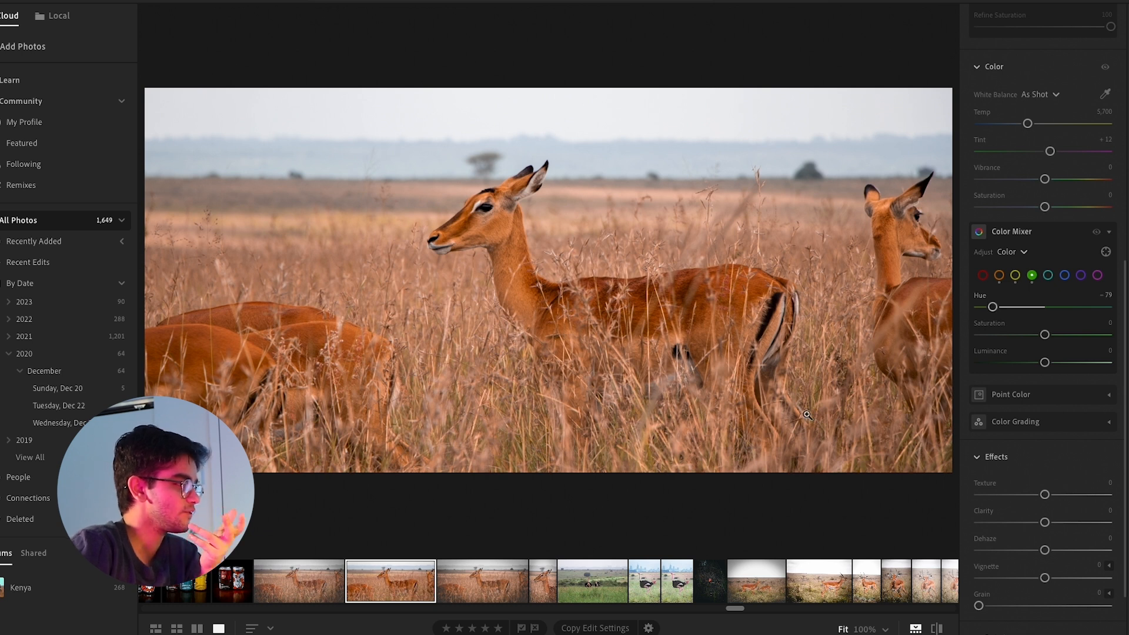
click(517, 437)
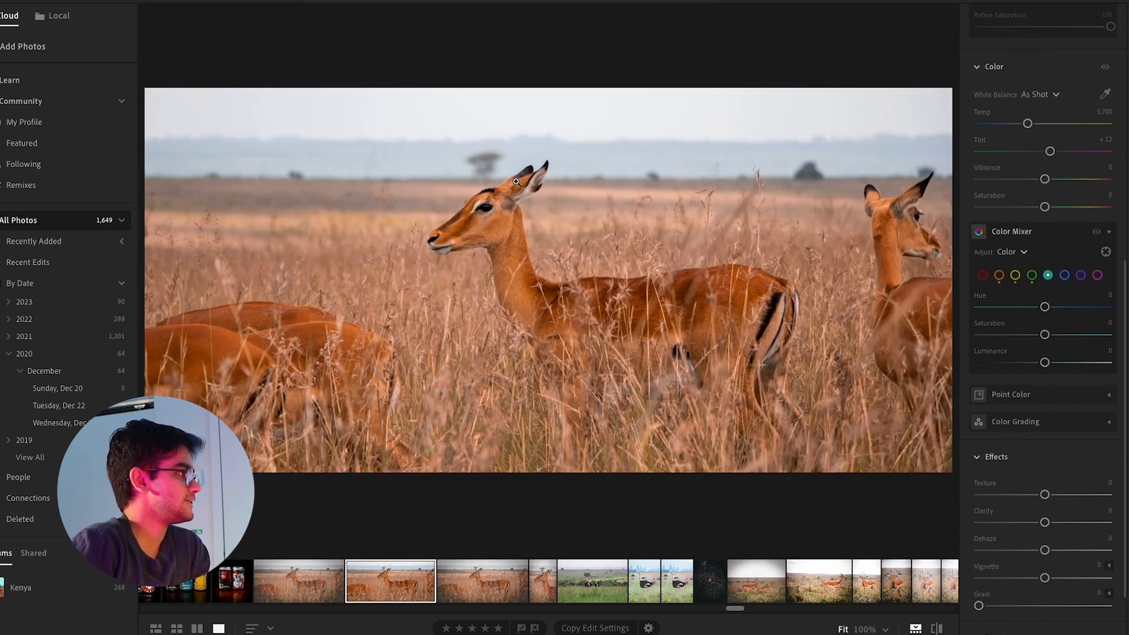
Inspect the sky and horizon close up and set the aqua hue to −18 in the Color Mixer
click(434, 128)
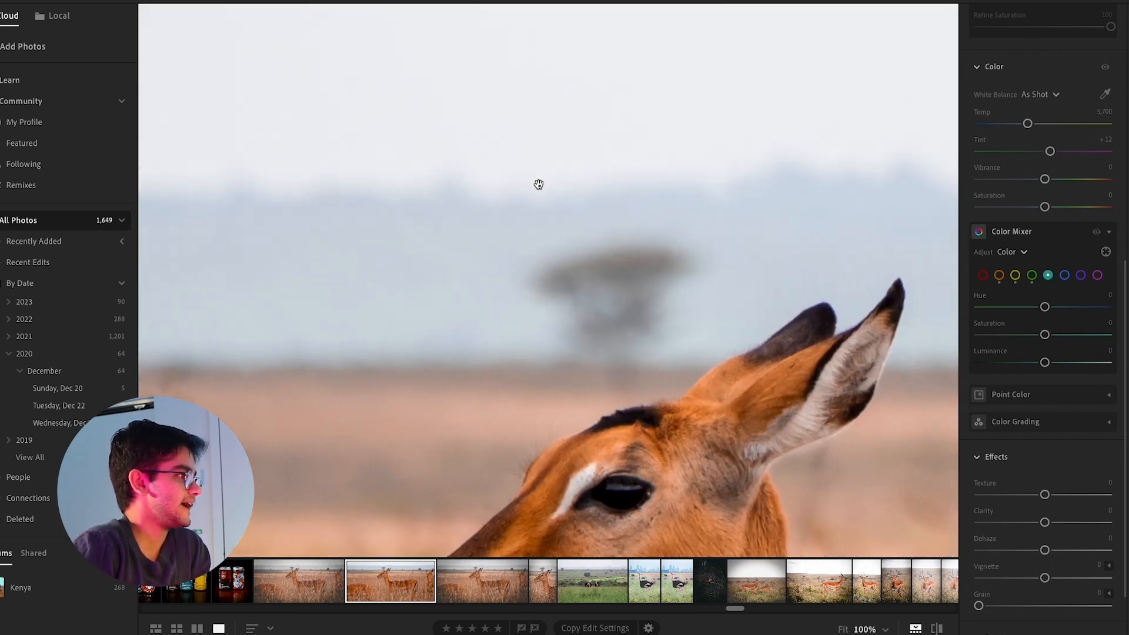
drag(758, 212, 456, 170)
drag(674, 175, 448, 208)
drag(526, 206, 439, 206)
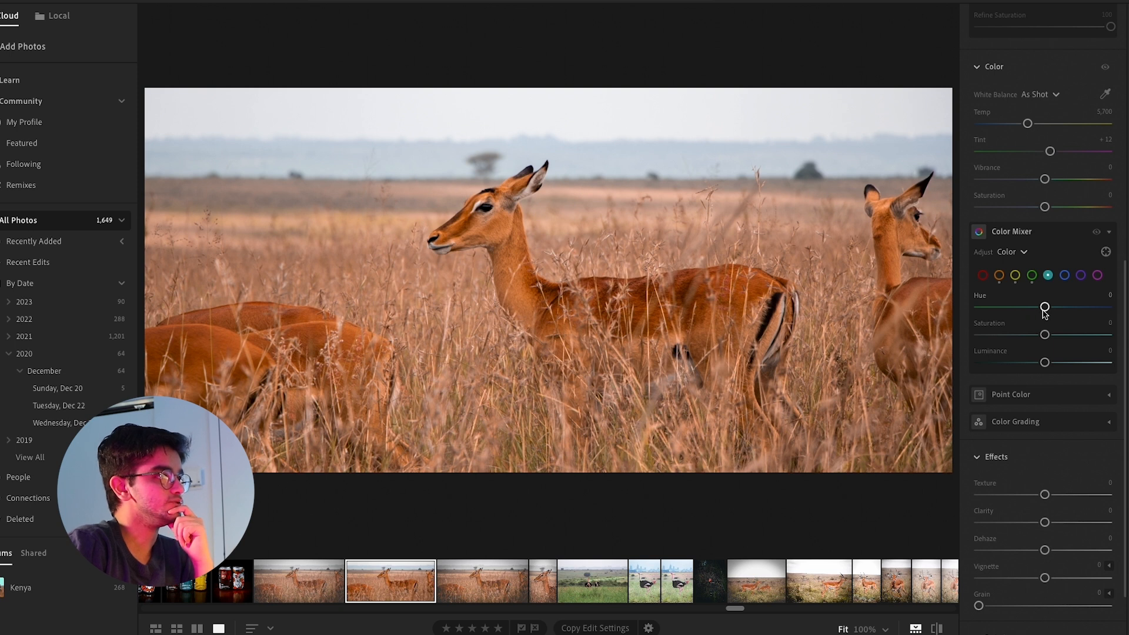
drag(1044, 307, 1034, 309)
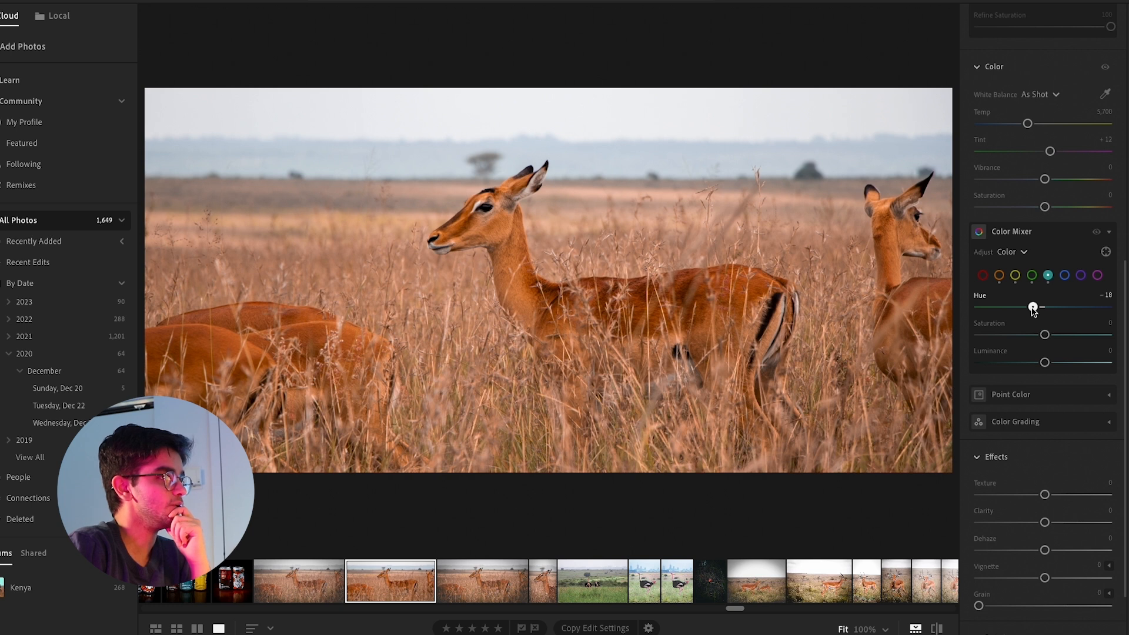
Fully desaturate the blues in the Color Mixer and look through the remaining purple and magenta channels
click(1064, 275)
drag(1045, 335, 939, 334)
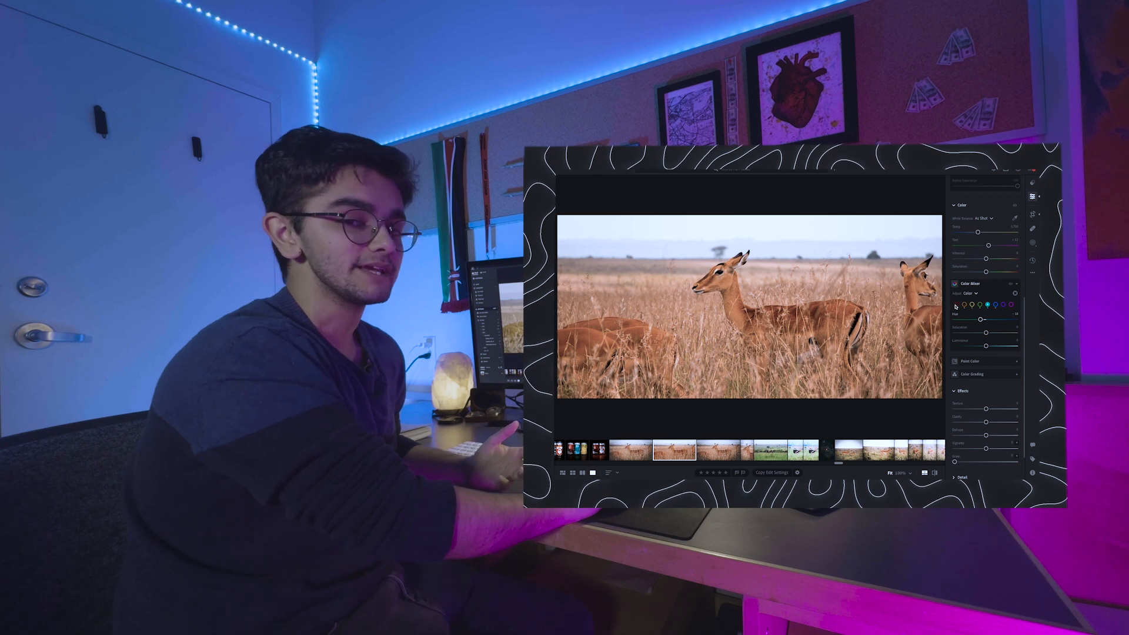
click(964, 305)
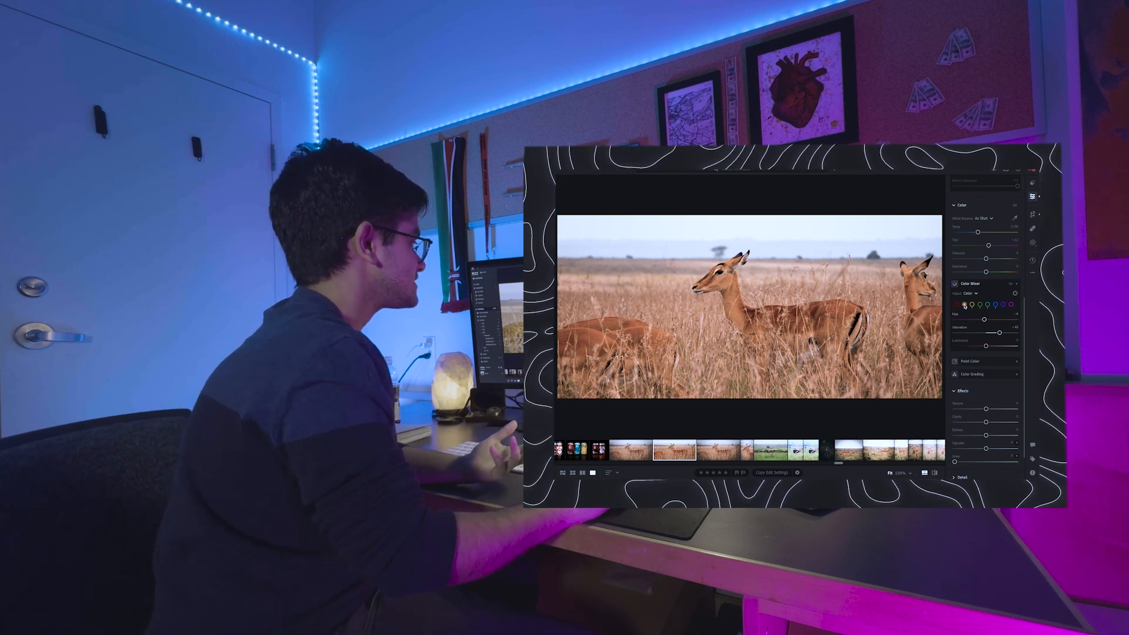
click(995, 305)
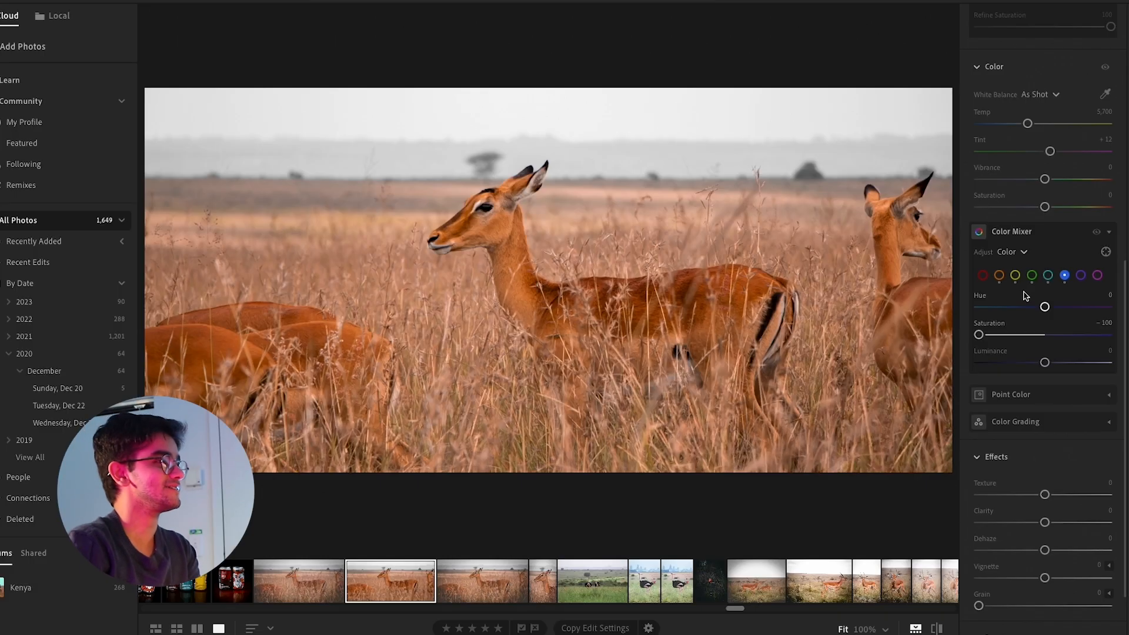
click(1081, 275)
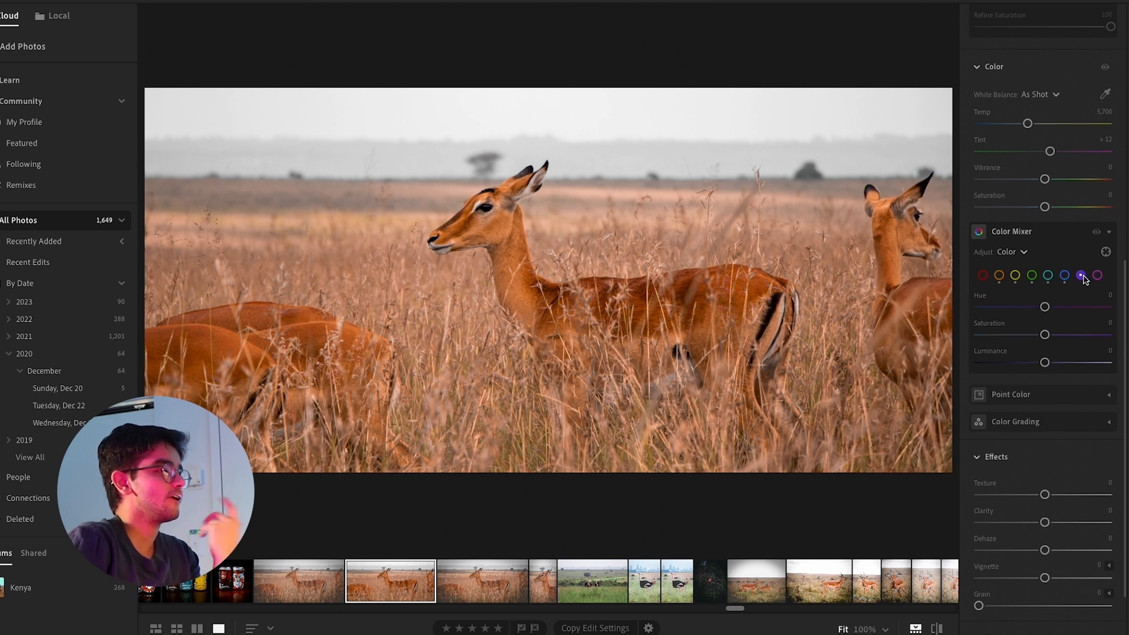
click(1098, 276)
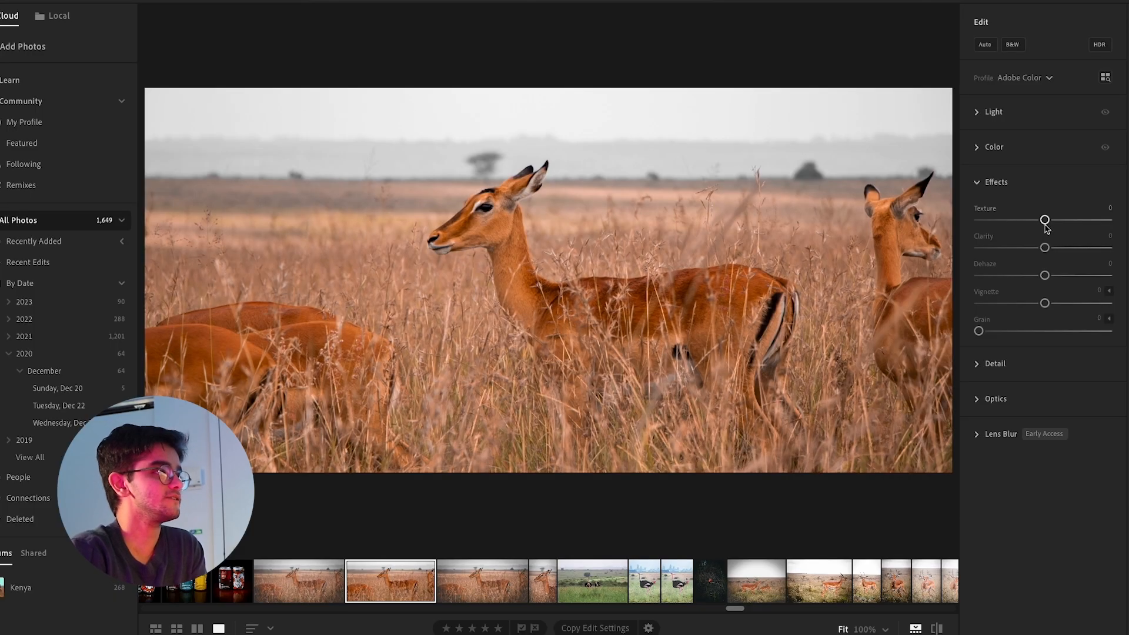
Try a slightly higher texture, reset it, and test the maximum clarity on the photo
mouse_move(1052, 223)
mouse_down()
mouse_move(1111, 220)
mouse_move(1059, 220)
mouse_up()
double_click(1057, 221)
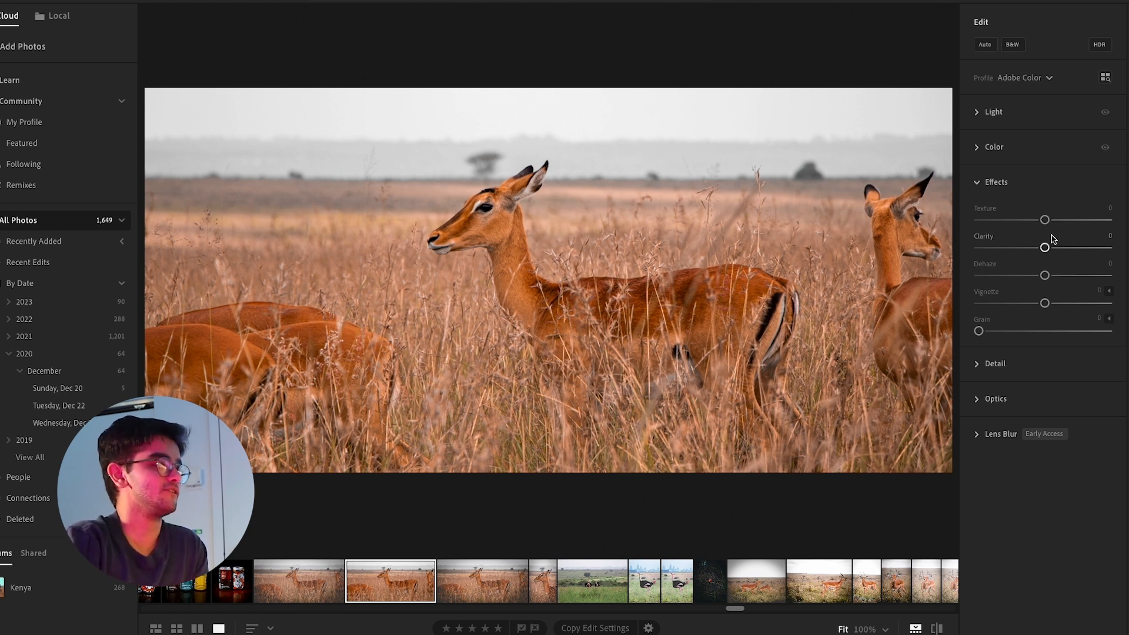
drag(1044, 248, 1127, 252)
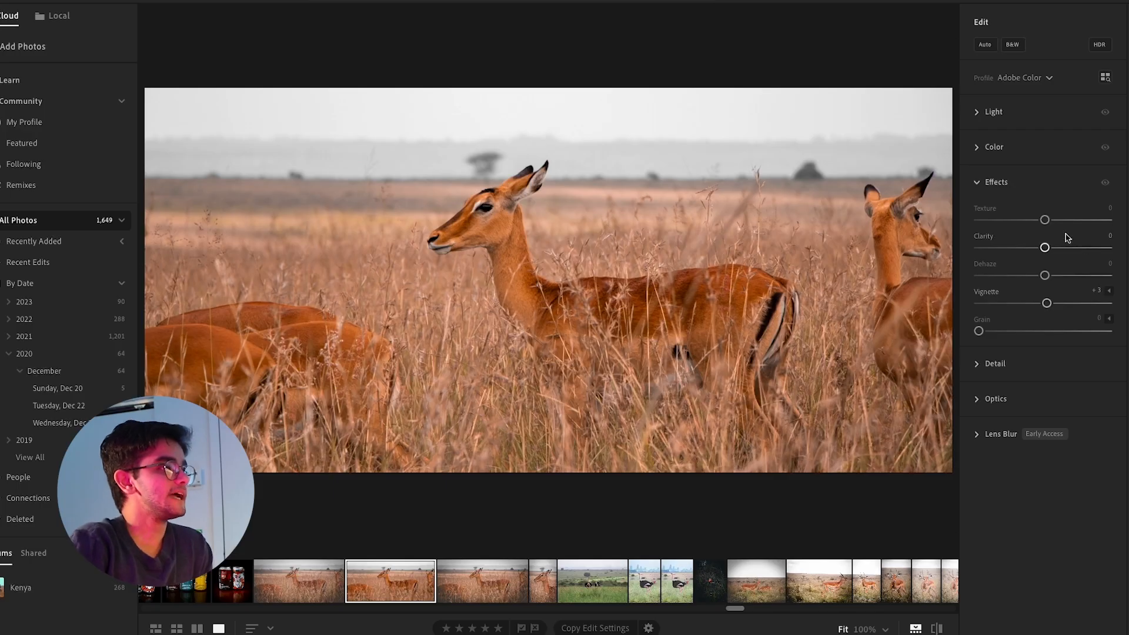
Reset the vignette, set texture to +31 and clarity to +30, and apply a darkening vignette of about −14
double_click(1046, 302)
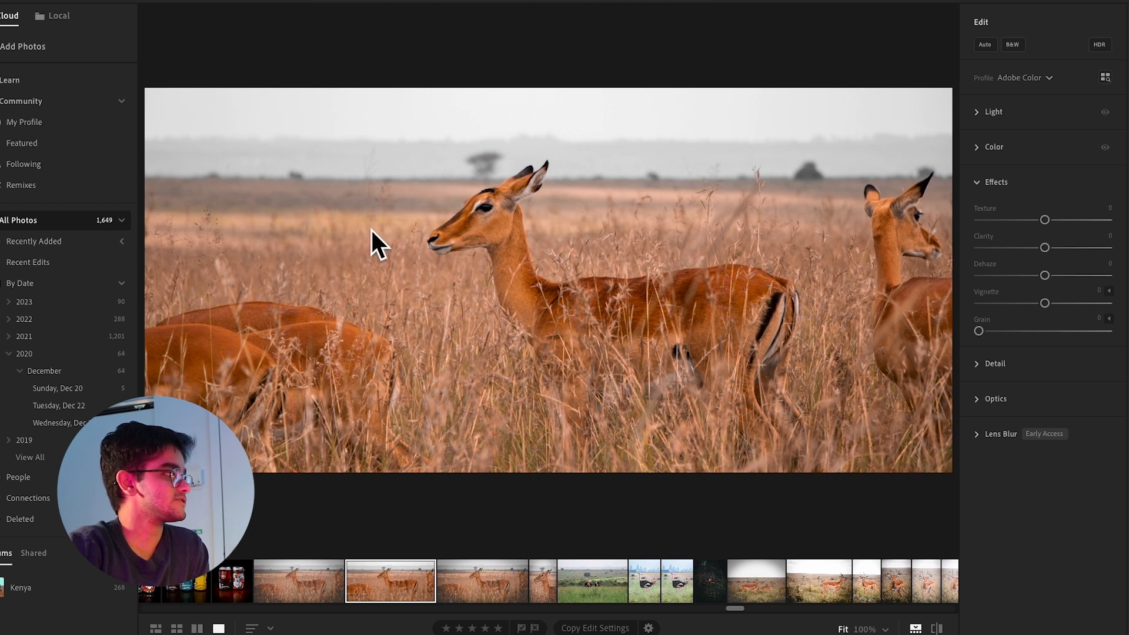
click(500, 230)
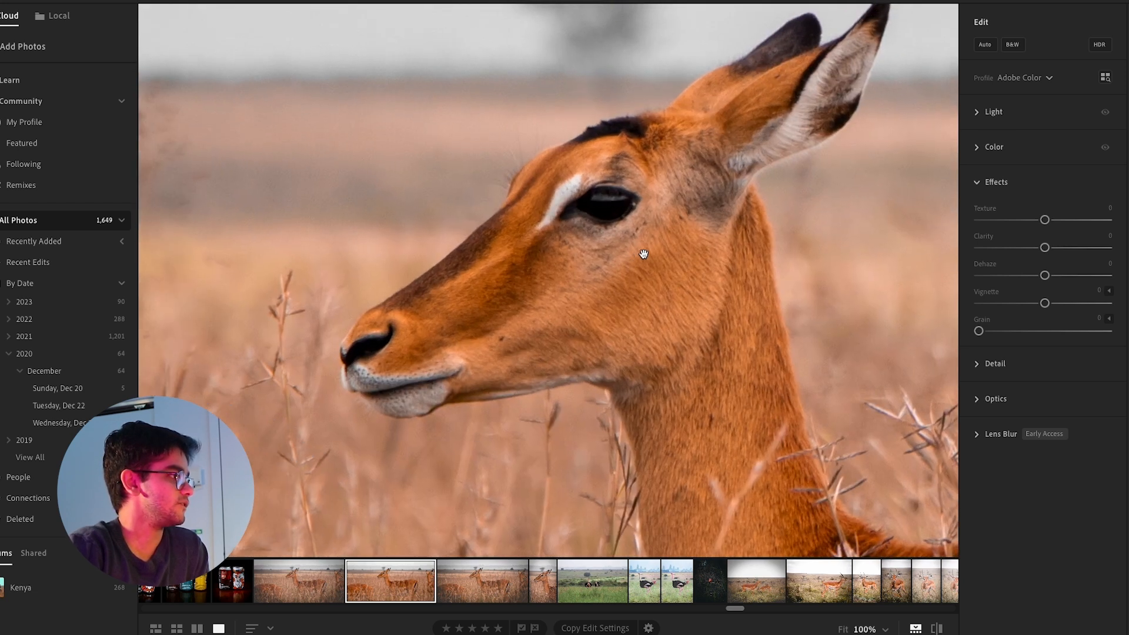
drag(1044, 219, 1065, 248)
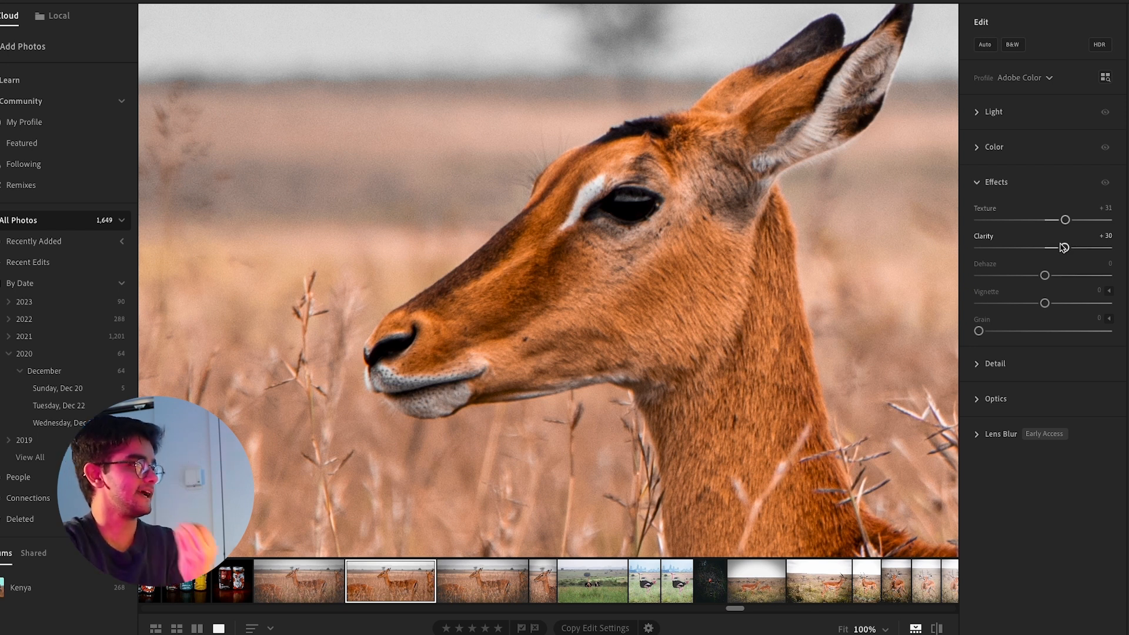
click(710, 283)
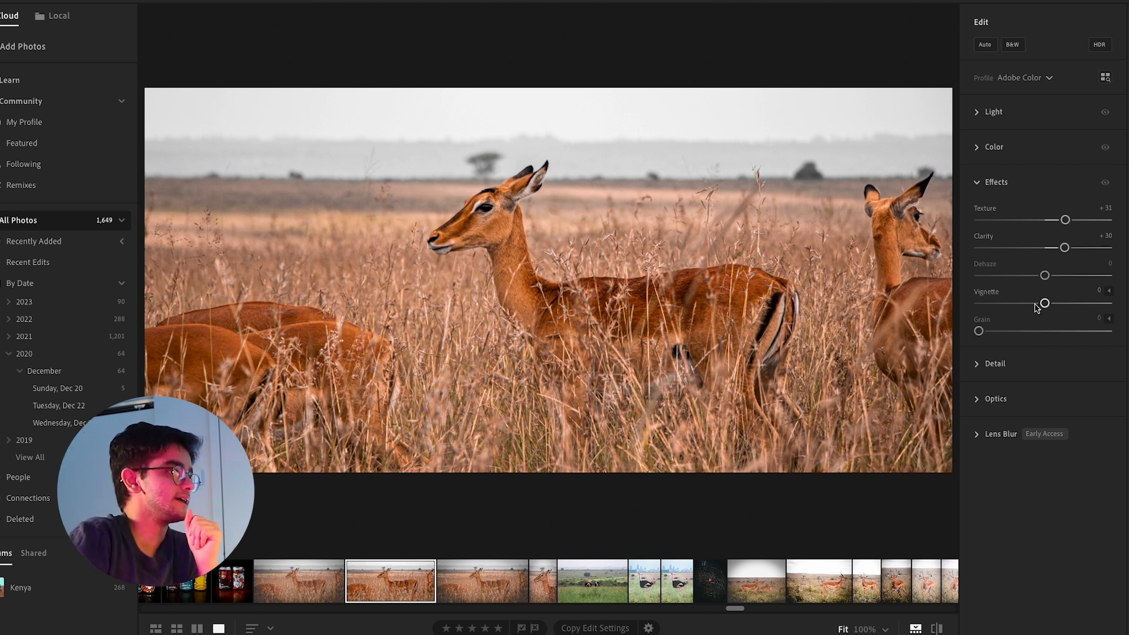
drag(1044, 304, 1035, 305)
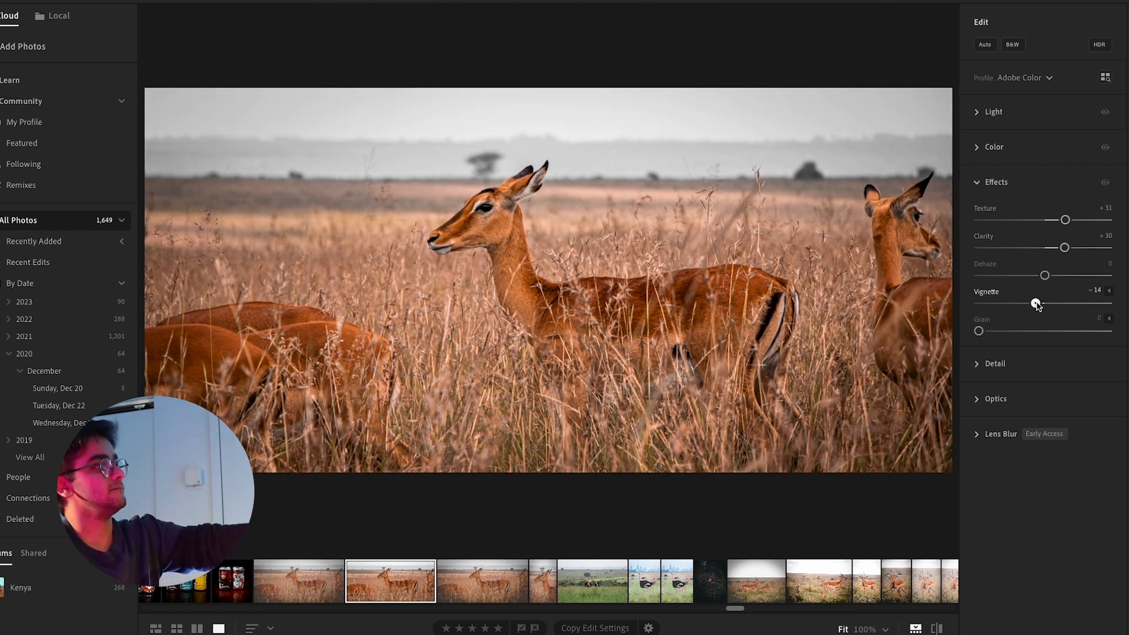
mouse_move(1036, 305)
mouse_down()
mouse_move(980, 304)
mouse_move(1036, 306)
mouse_up()
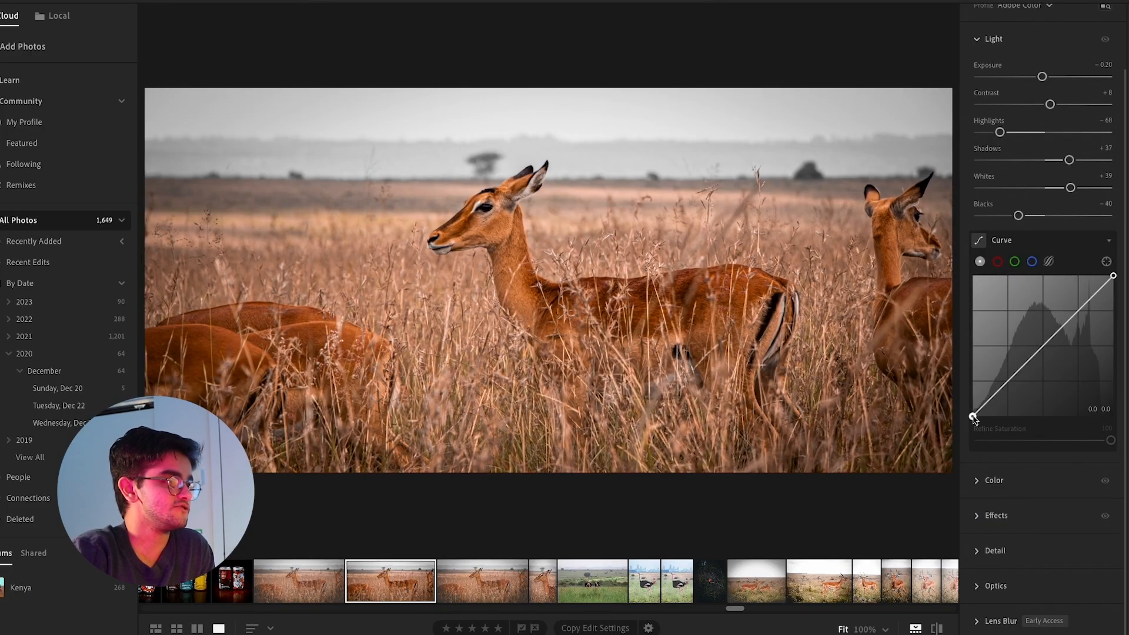
Raise the black point of the tone curve and move it inward for faded, matte shadows
drag(973, 416, 1014, 371)
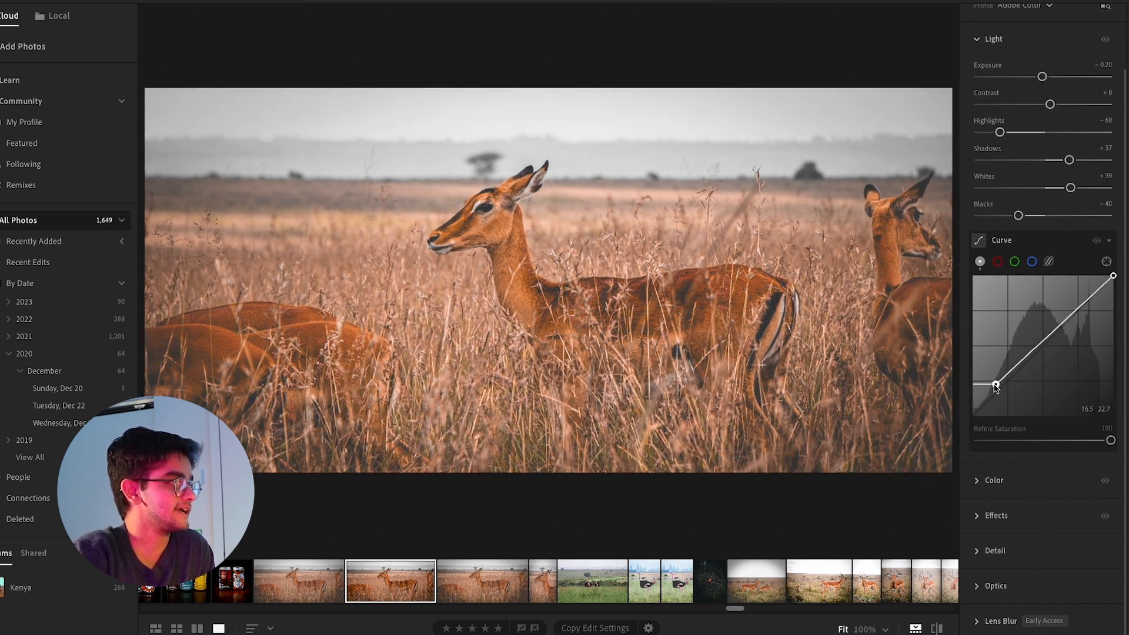
mouse_move(994, 385)
mouse_down()
mouse_move(979, 395)
mouse_move(1025, 348)
mouse_move(1032, 356)
mouse_move(997, 383)
mouse_move(1053, 323)
mouse_move(983, 399)
mouse_move(1012, 383)
mouse_up()
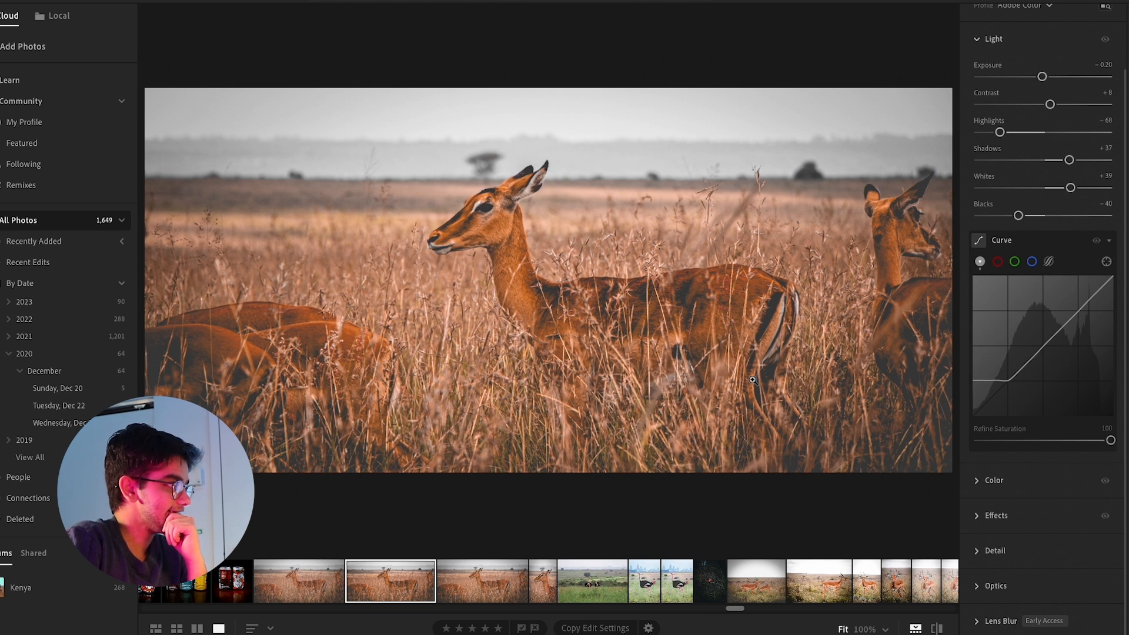
Set the photo's contrast to −11 and slightly lower its overall saturation
scroll(1047, 176, up, 1)
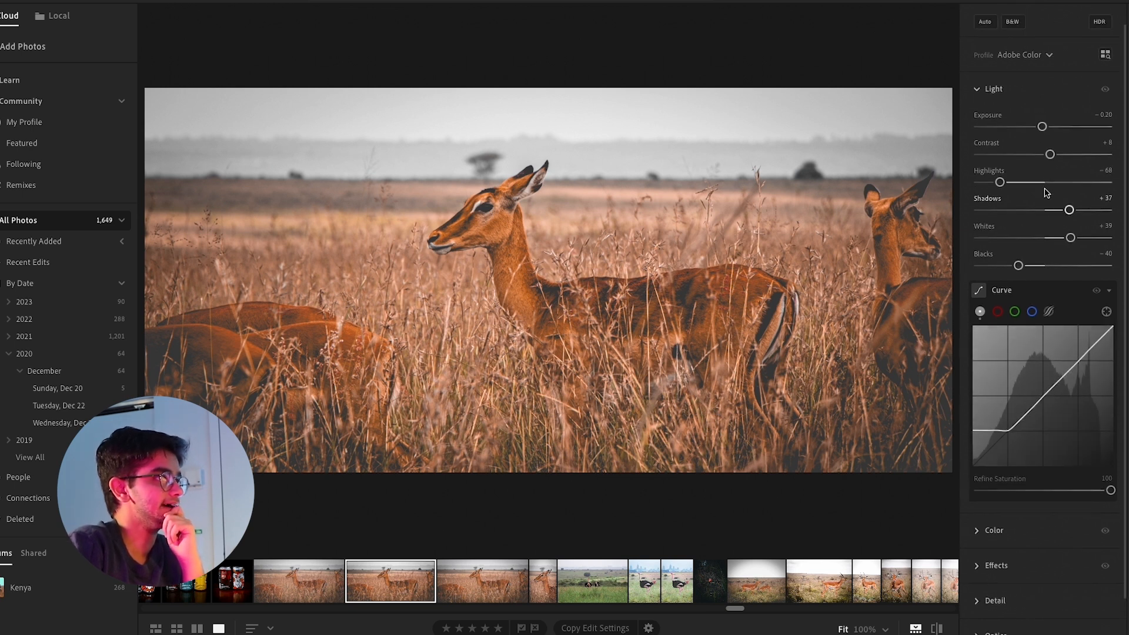
drag(1049, 154, 1037, 158)
scroll(1011, 412, down, 1)
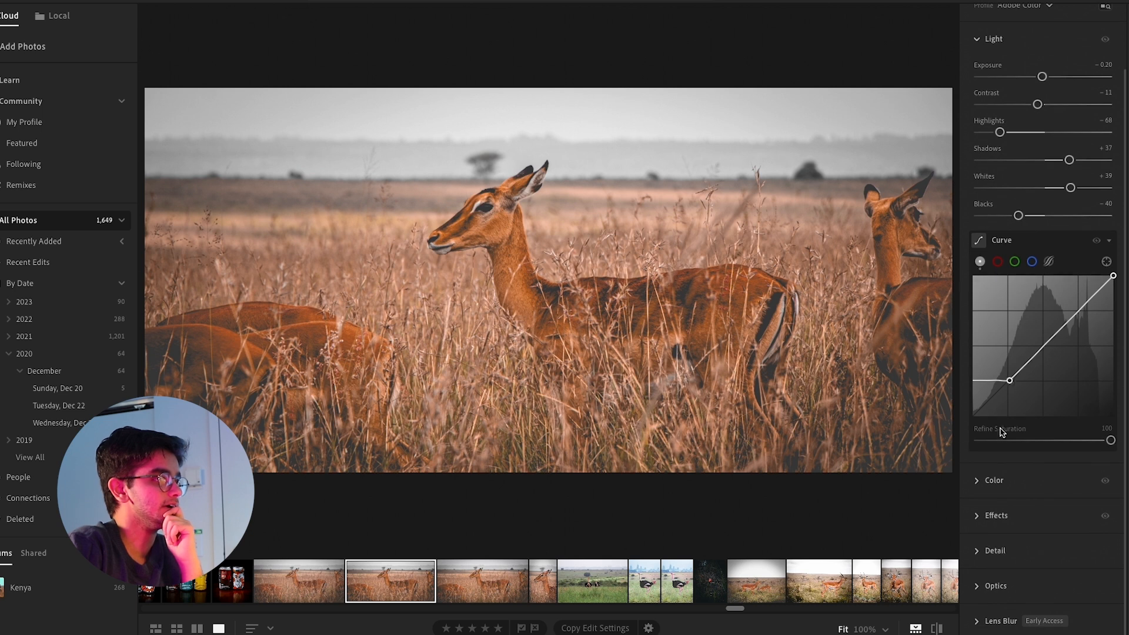
click(979, 482)
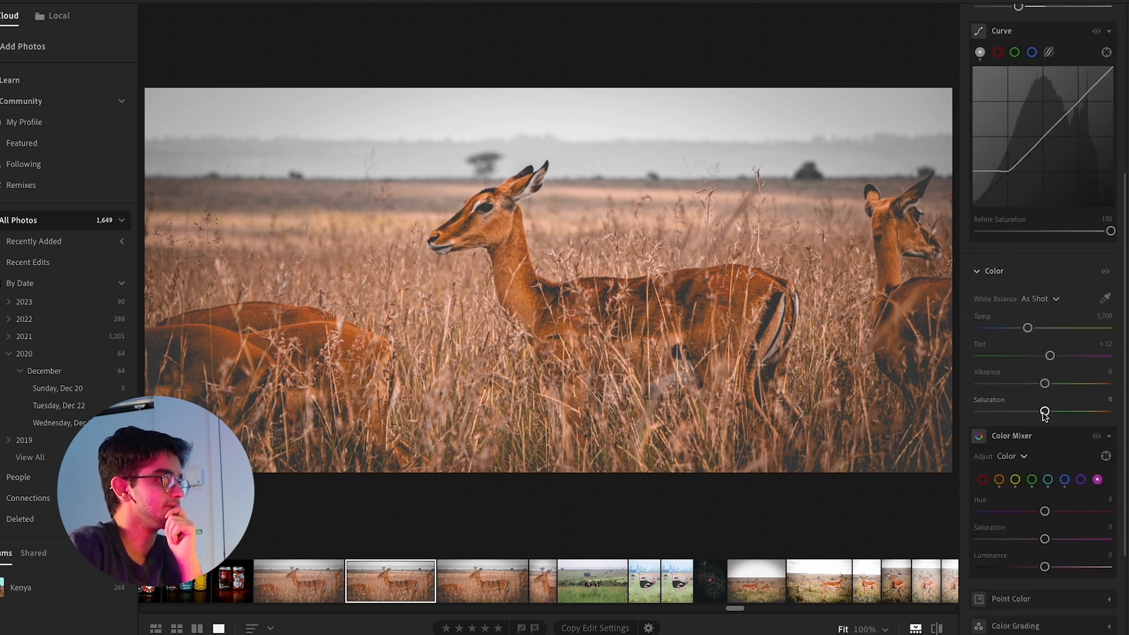
drag(1044, 413, 1038, 414)
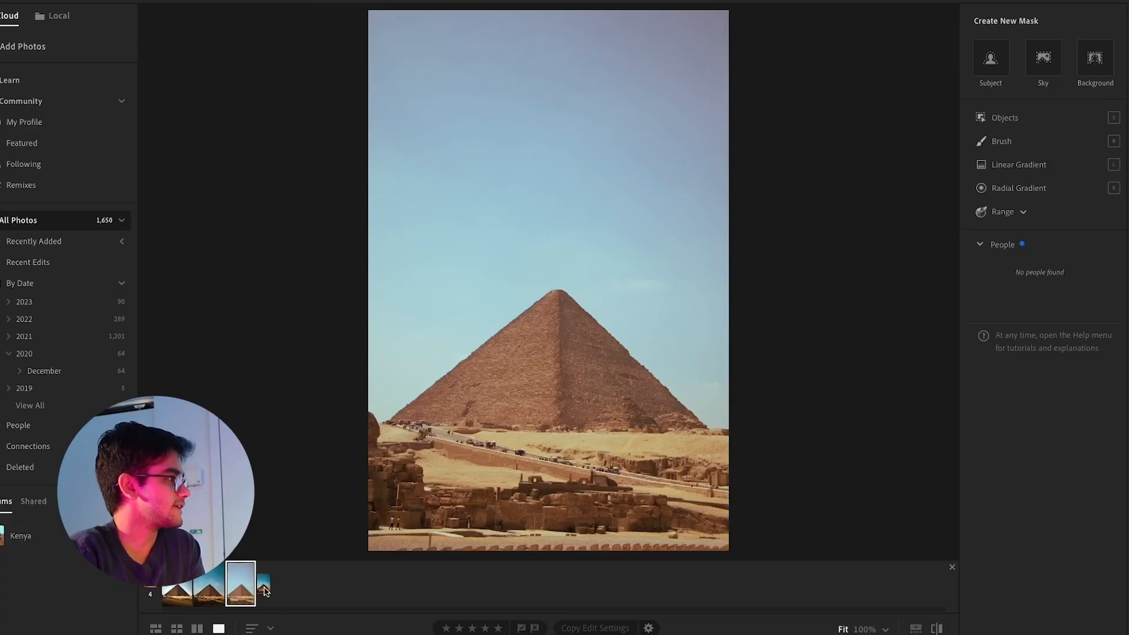
Select the edited pyramid photo and add a linear gradient mask from its bottom-left corner up to the pyramid's base
click(263, 590)
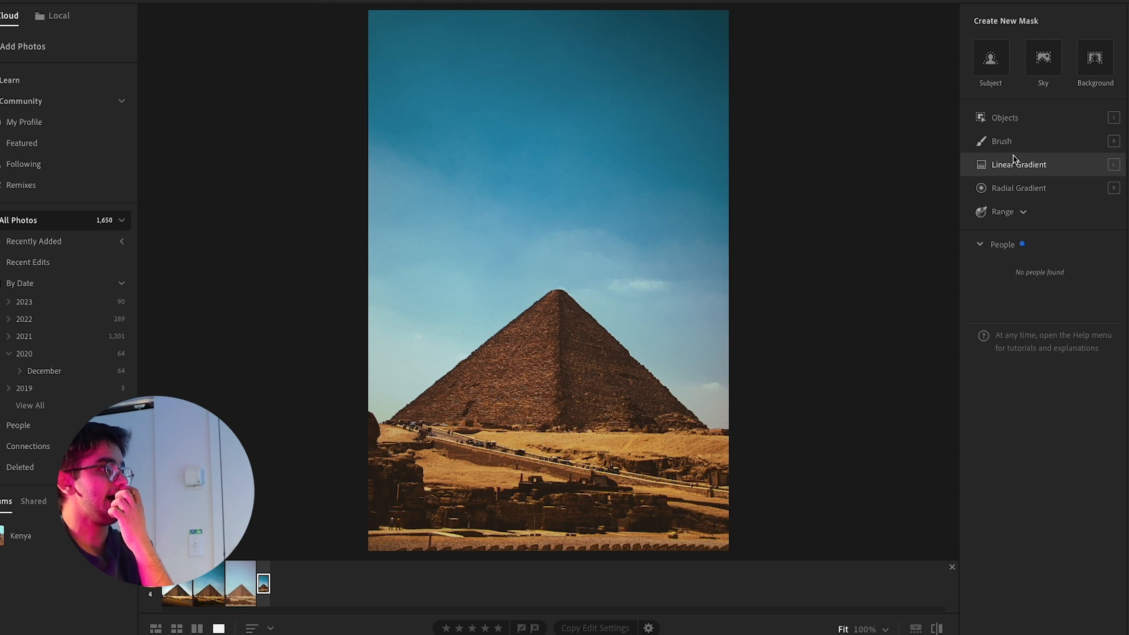
mouse_move(1013, 160)
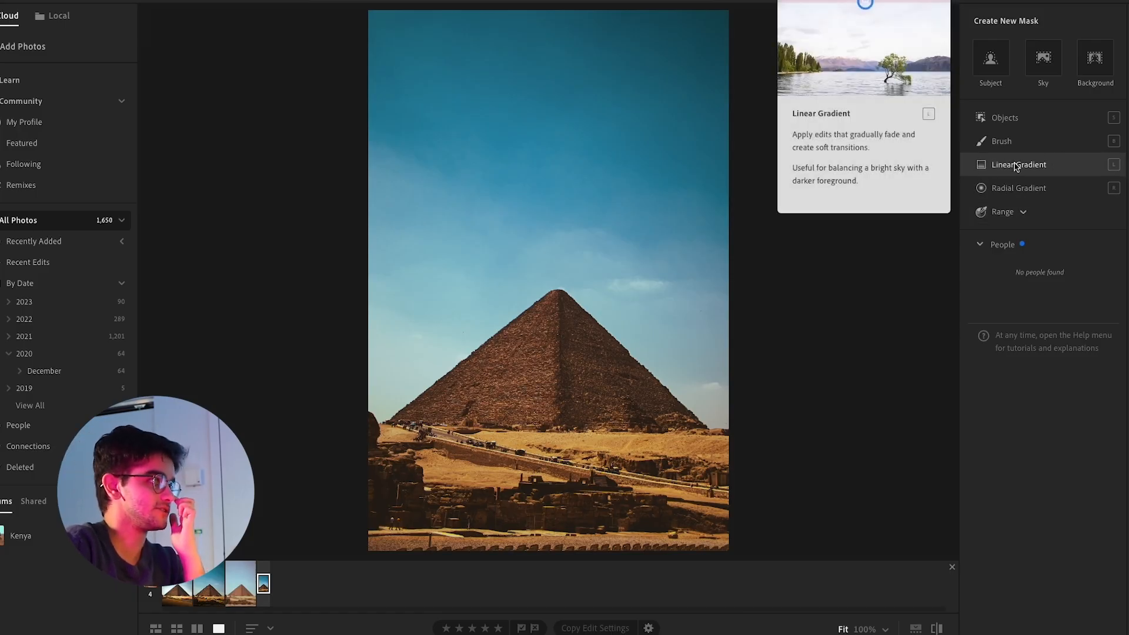
click(1016, 166)
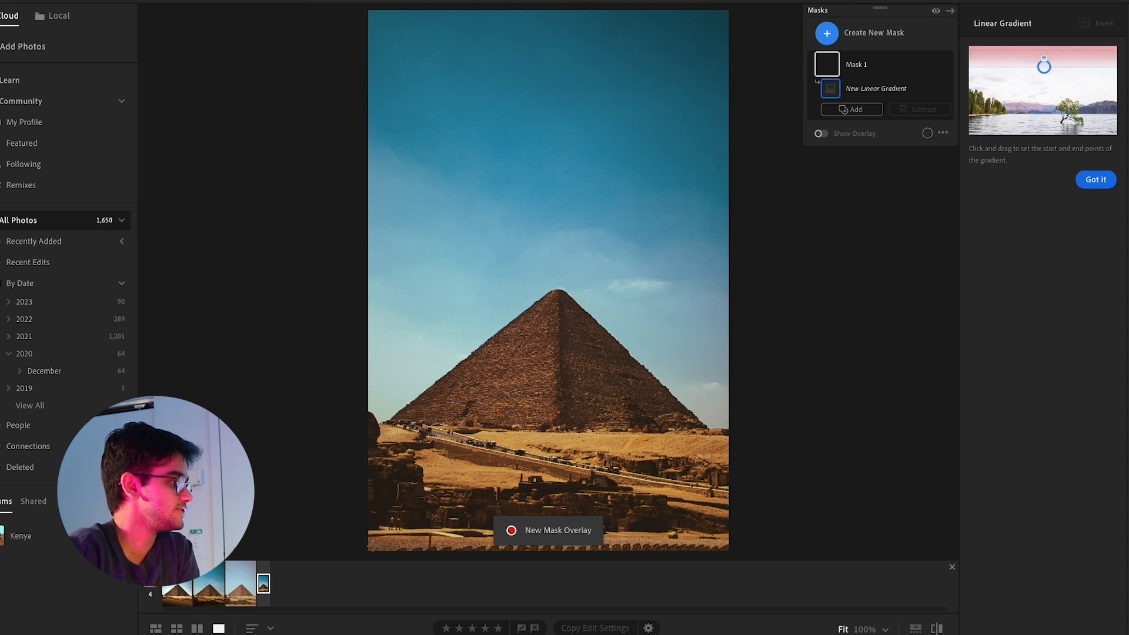
drag(370, 554, 395, 408)
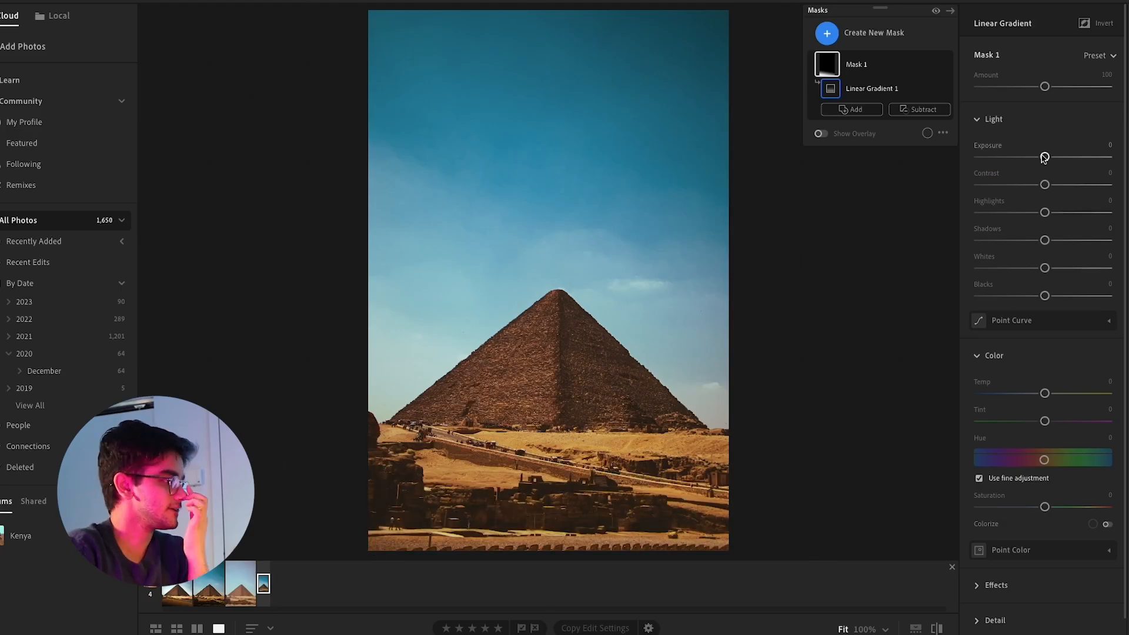
Darken the gradient mask with exposure −1.20, contrast +26, highlights +24, shadows −34, whites −39 and blacks −37
drag(1044, 157, 1025, 158)
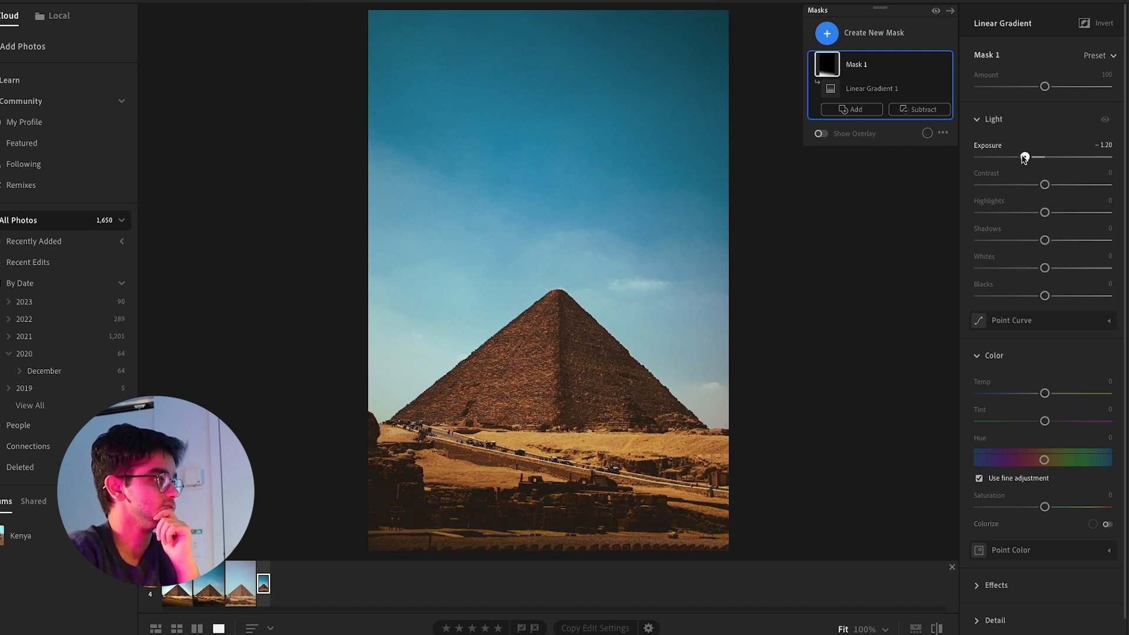
drag(1045, 184, 1019, 270)
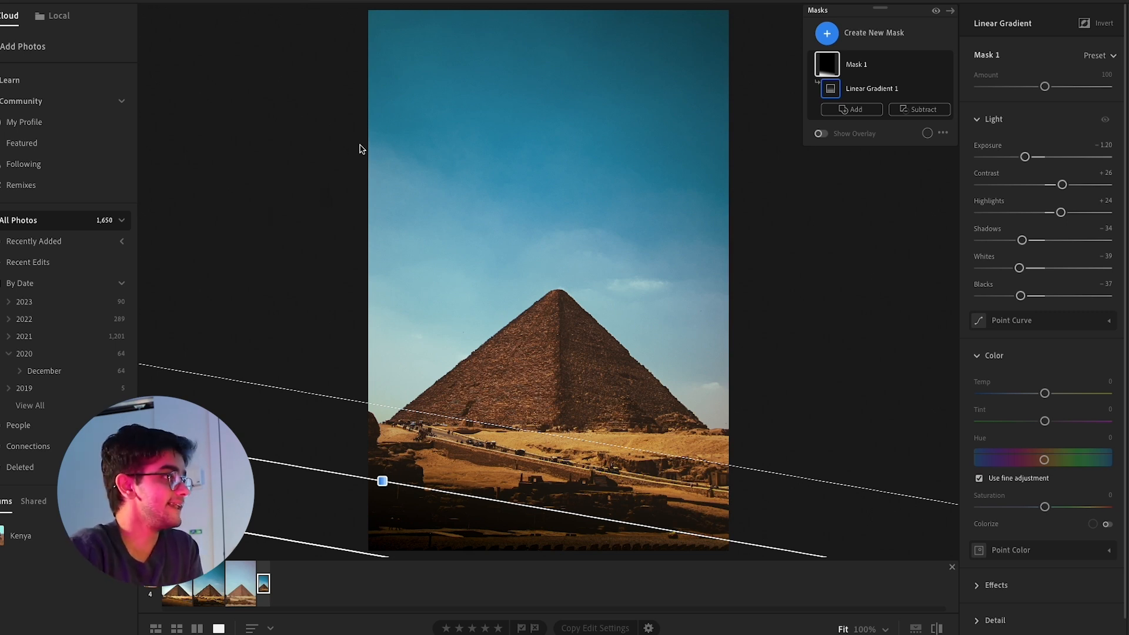
Create a brush mask with a brush size of 6.2 and paint along the road below the pyramid
click(826, 34)
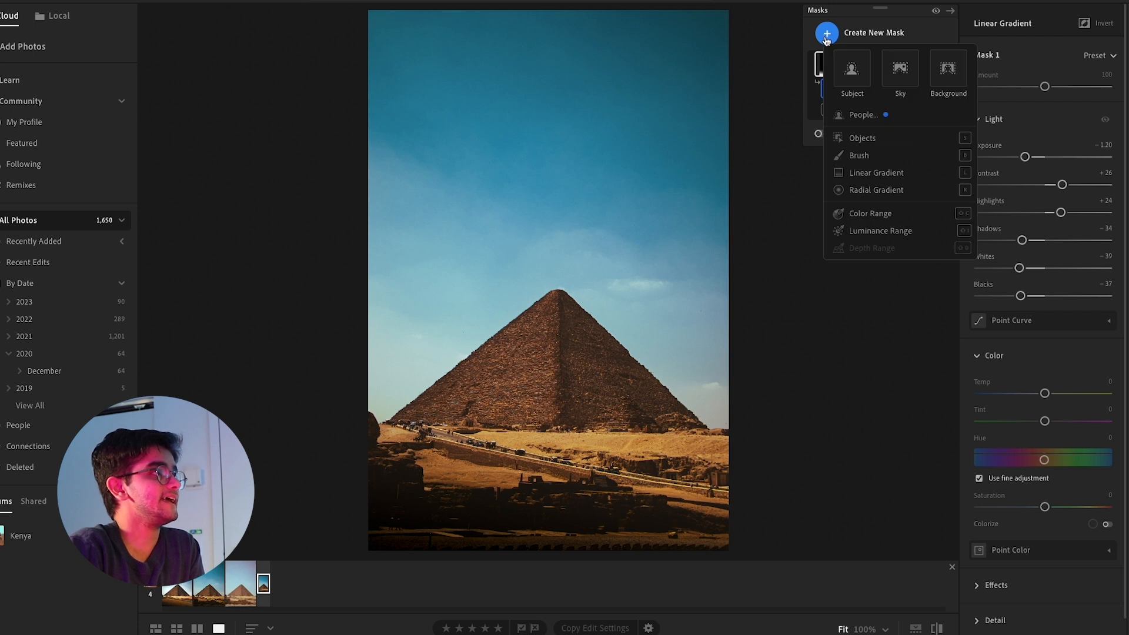
click(866, 156)
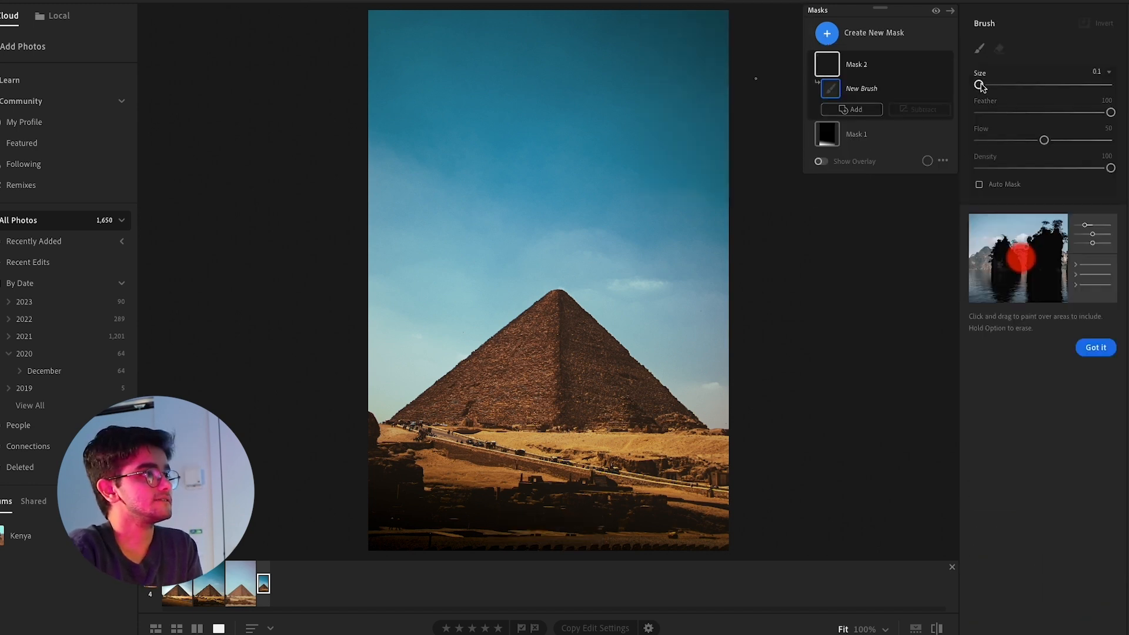
drag(979, 84, 987, 85)
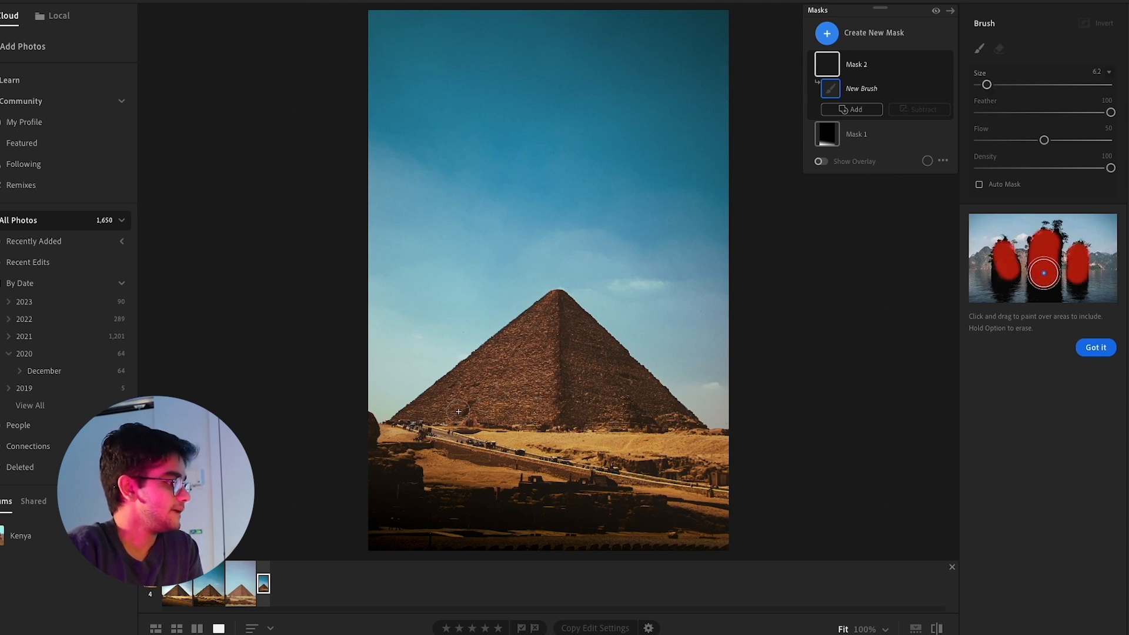
drag(426, 430, 500, 453)
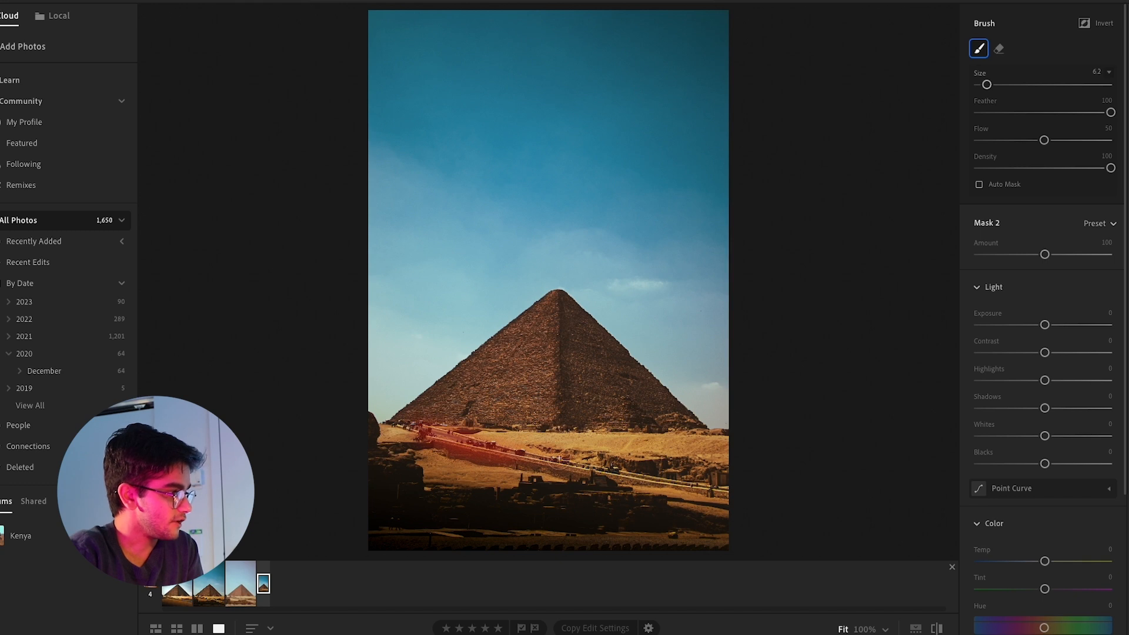
mouse_move(619, 470)
mouse_down()
mouse_move(680, 474)
mouse_move(614, 482)
mouse_move(709, 485)
mouse_move(643, 478)
mouse_up()
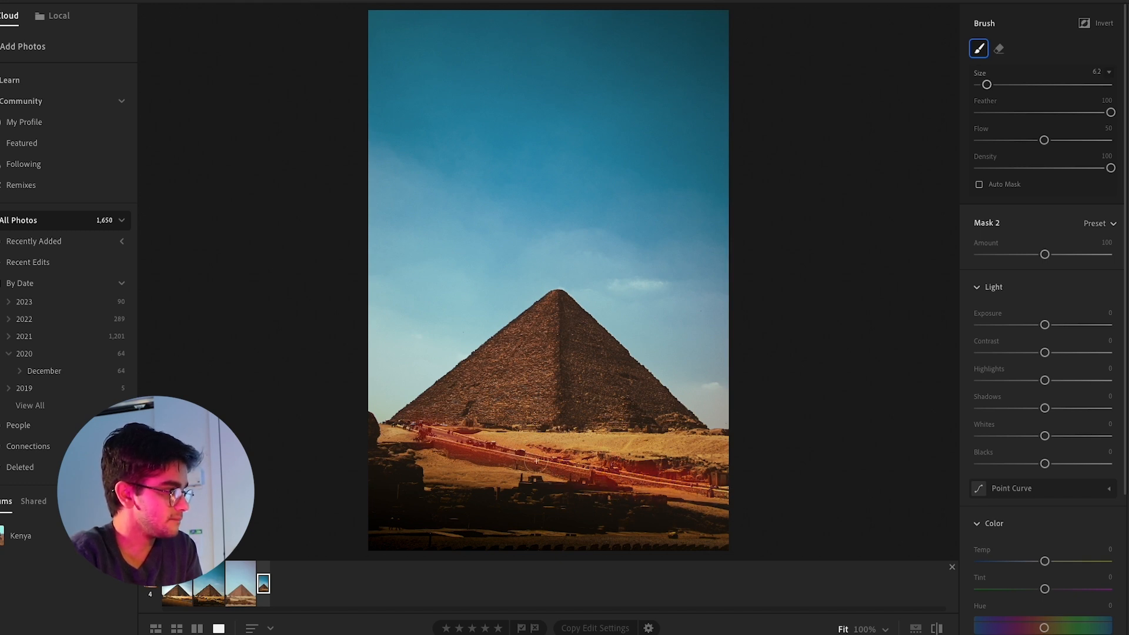
drag(402, 424, 571, 464)
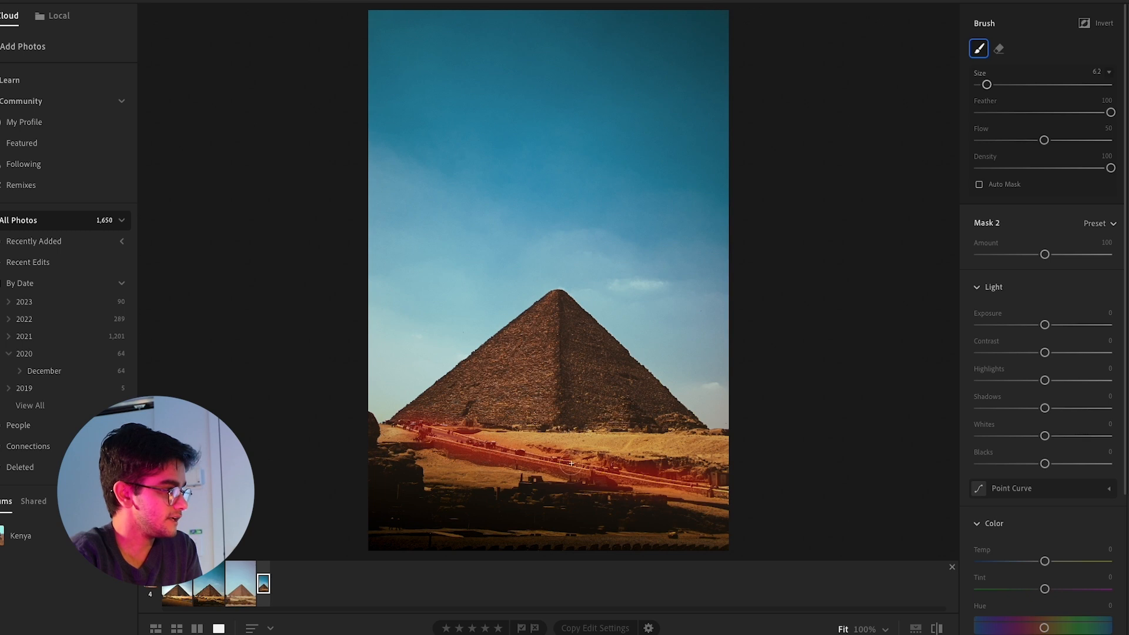
drag(649, 471, 739, 488)
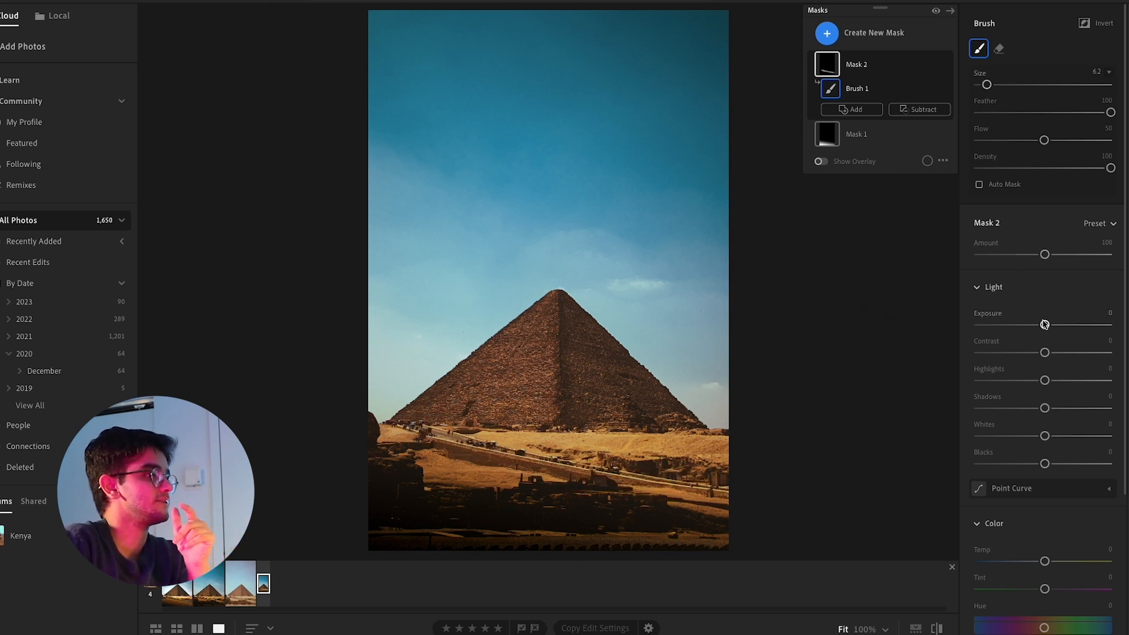
Adjust the road mask to exposure +0.48, contrast +13, highlights −14, shadows −12, whites −11 and blacks −10, and leave masking
drag(1044, 325, 1033, 381)
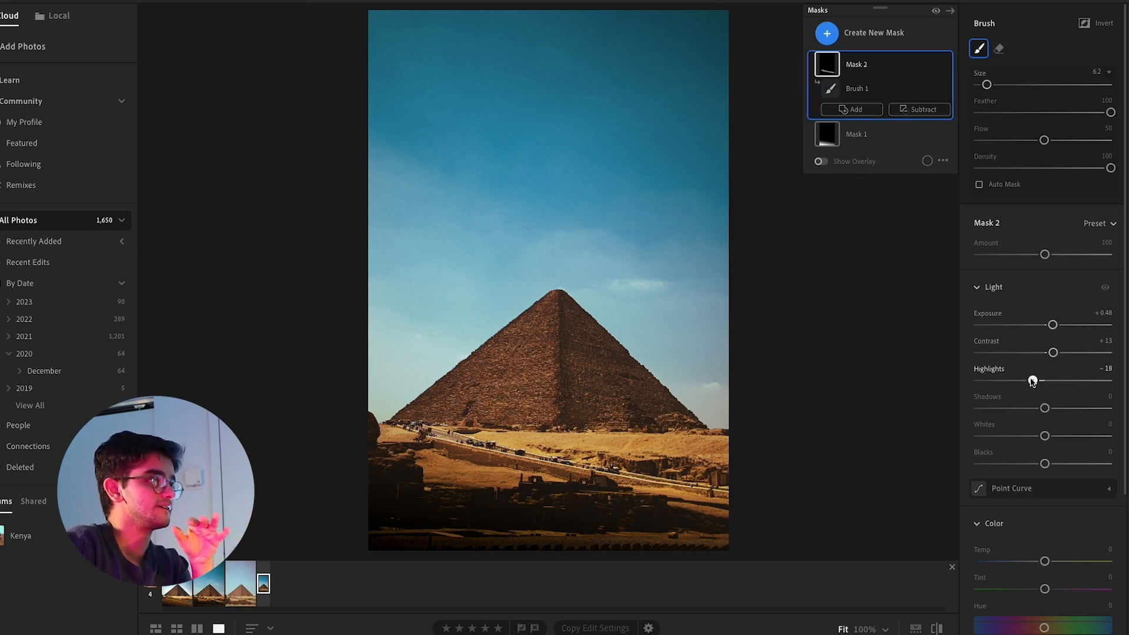
drag(1034, 381, 1038, 435)
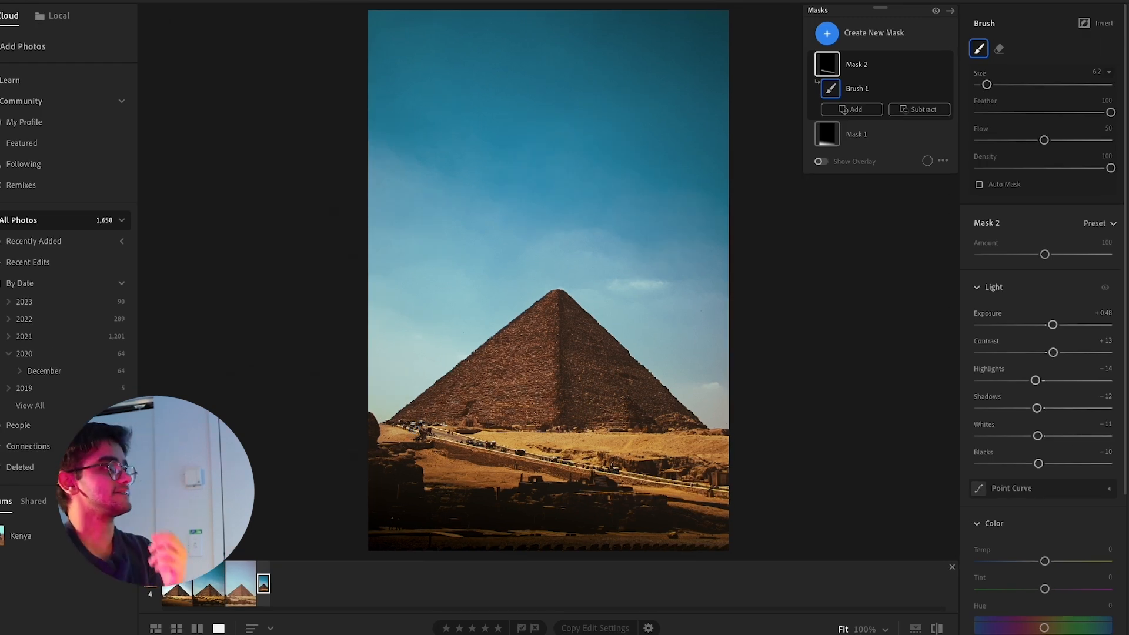
click(1127, 23)
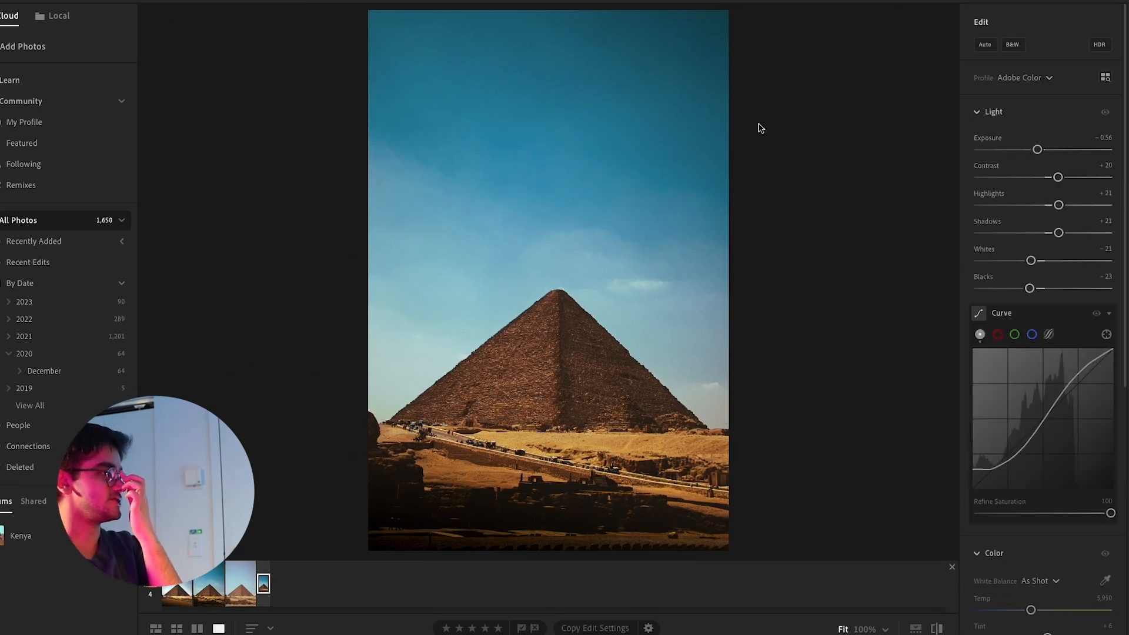
Send the pyramid photo to Photoshop for further editing
right_click(501, 143)
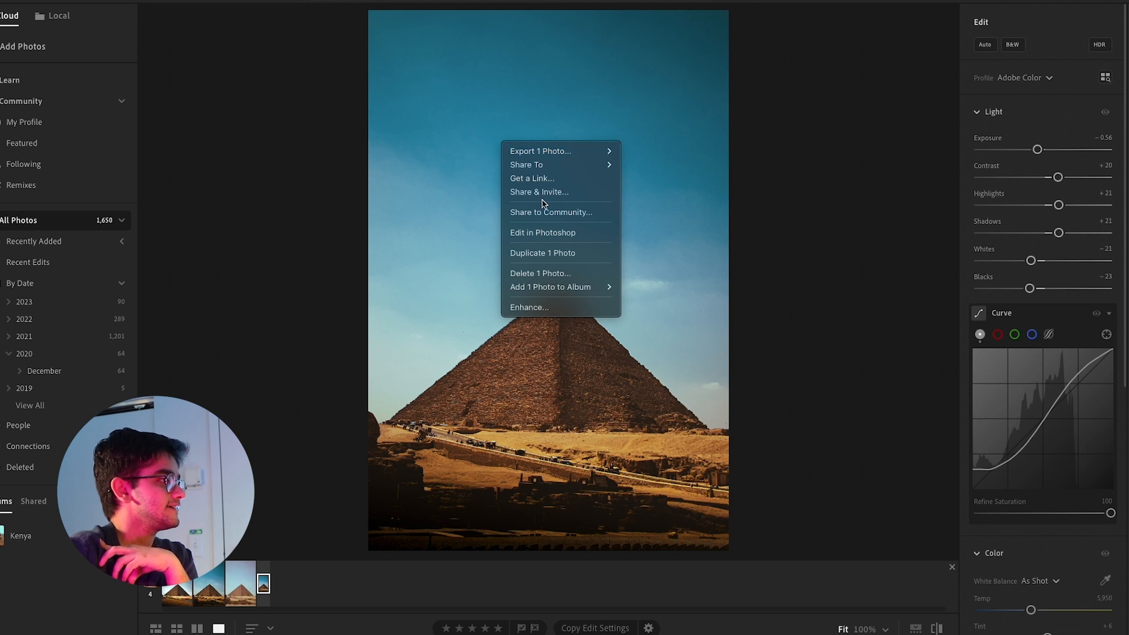
click(543, 233)
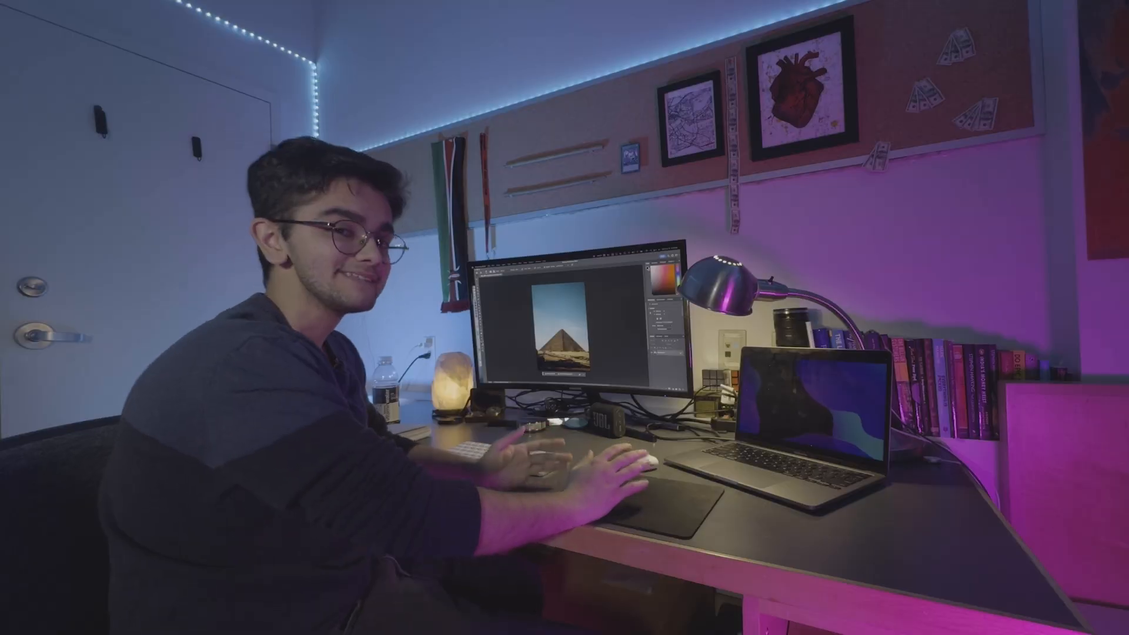
Try cloning over the dark foreground rocks with a size 175 Clone Stamp, and undo the last strokes
key(s)
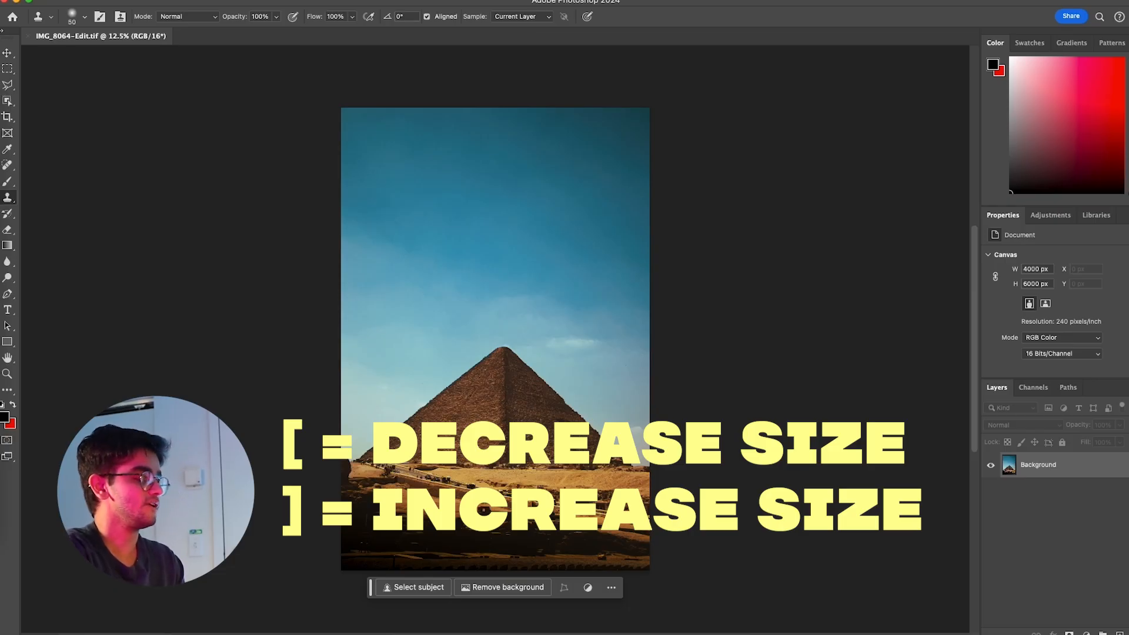
key(bracketright)
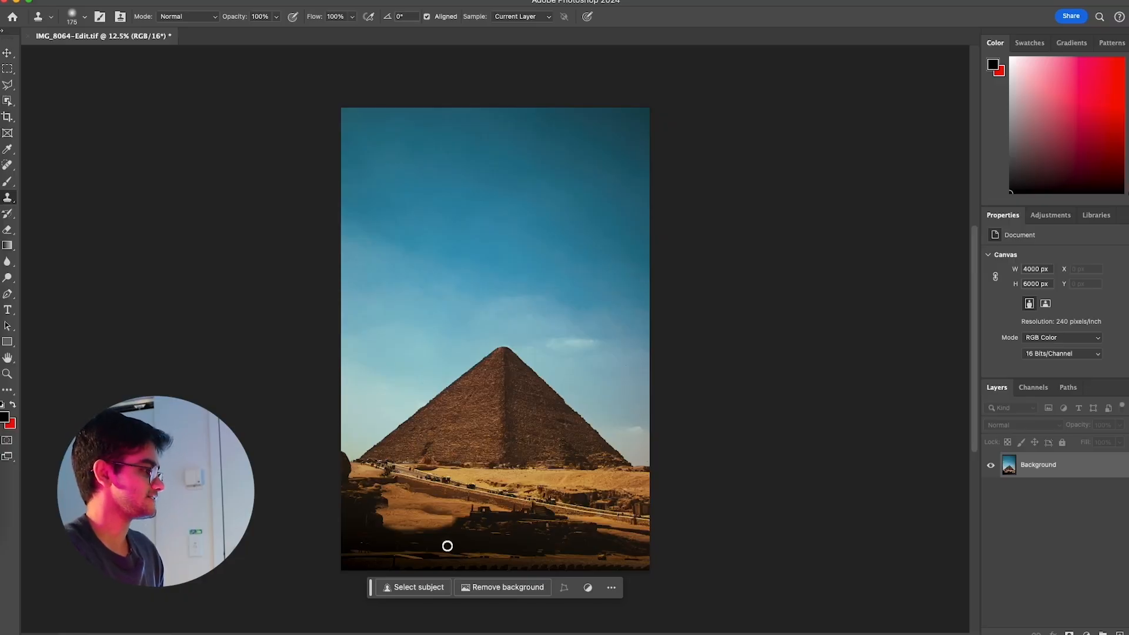
key(super+z)
key(super+z)
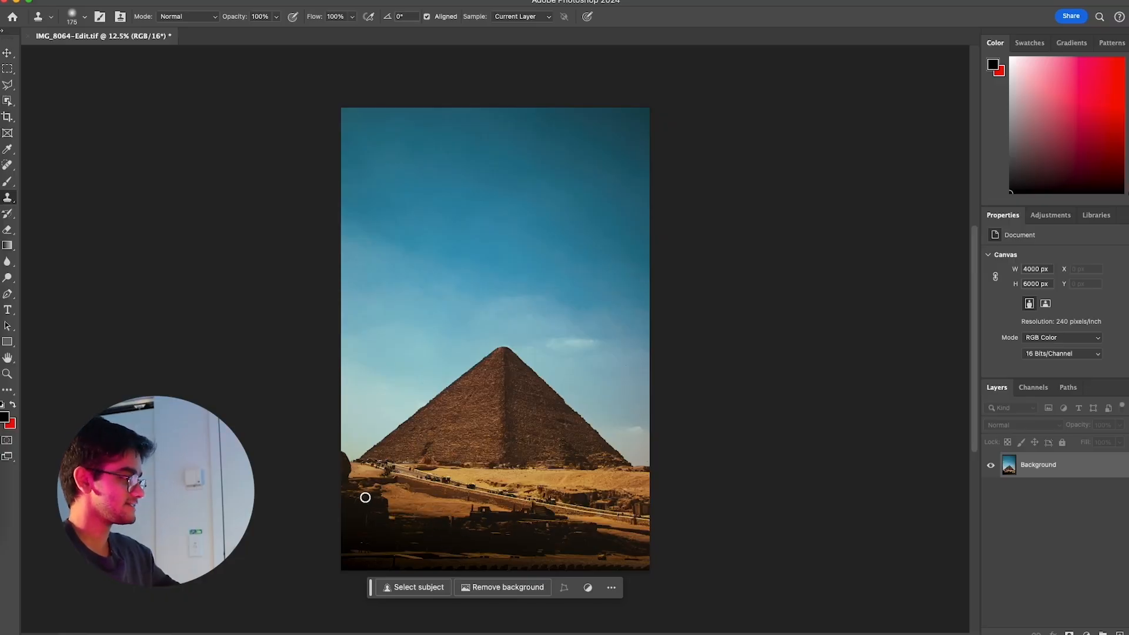
Outline the dark foreground rocks below the road, including the rock at the photo's edge, with a polygonal lasso selection
key(l)
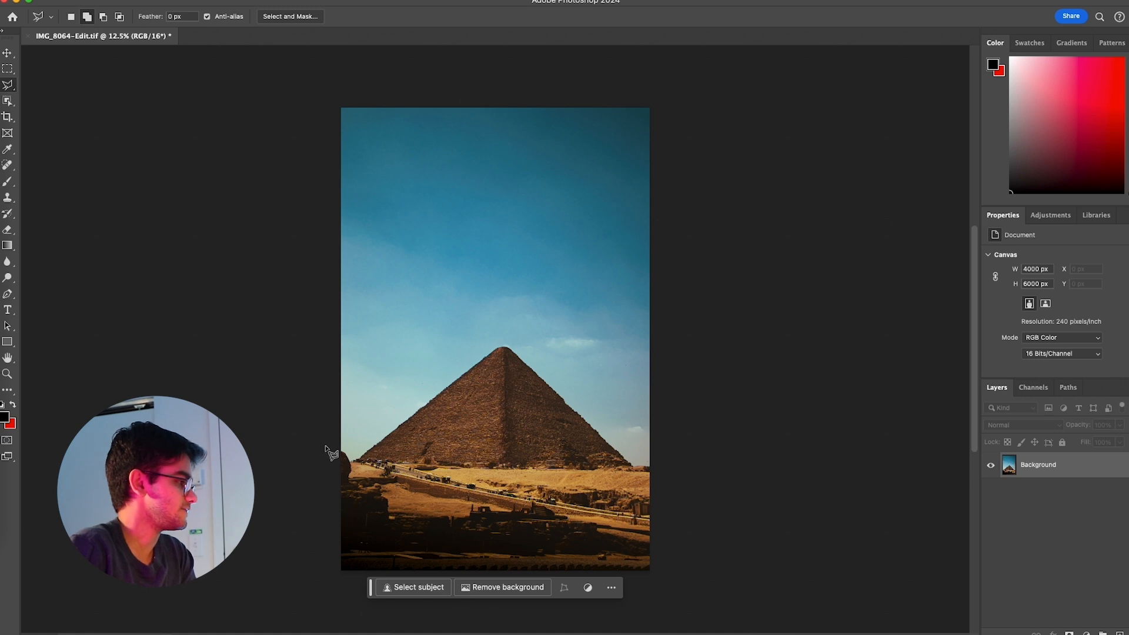
drag(348, 442, 328, 445)
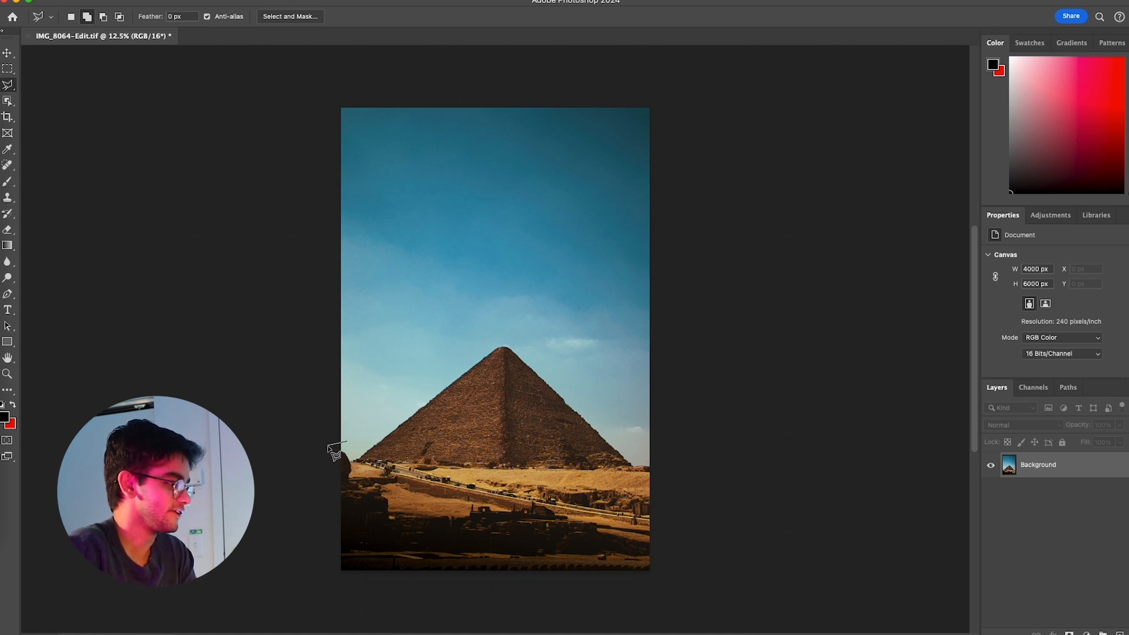
drag(567, 588, 638, 586)
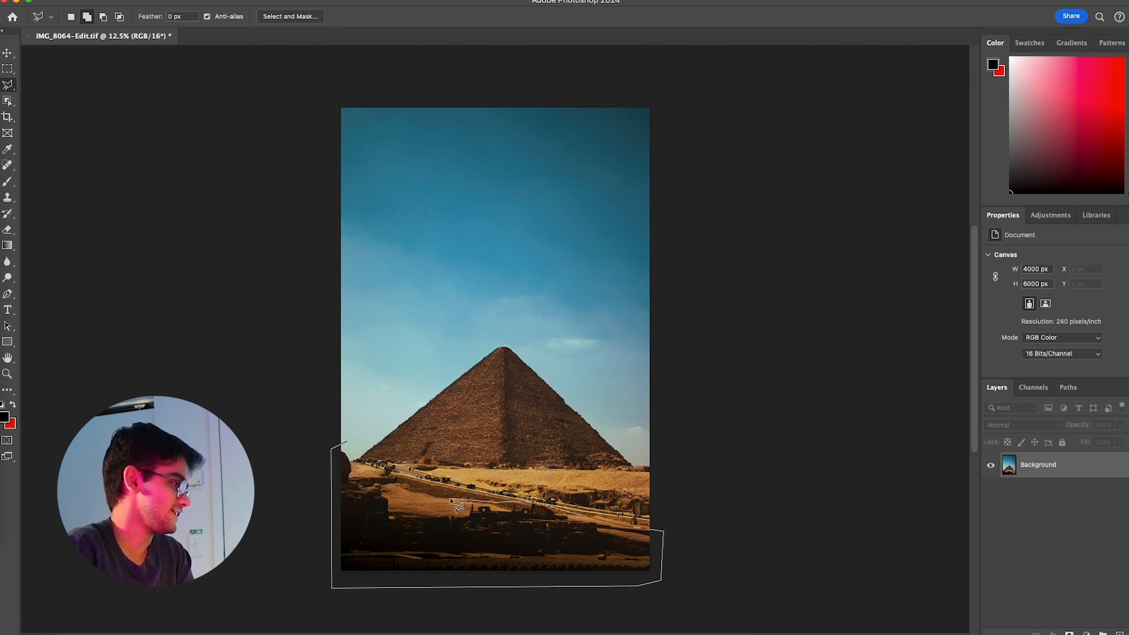
drag(379, 479, 348, 446)
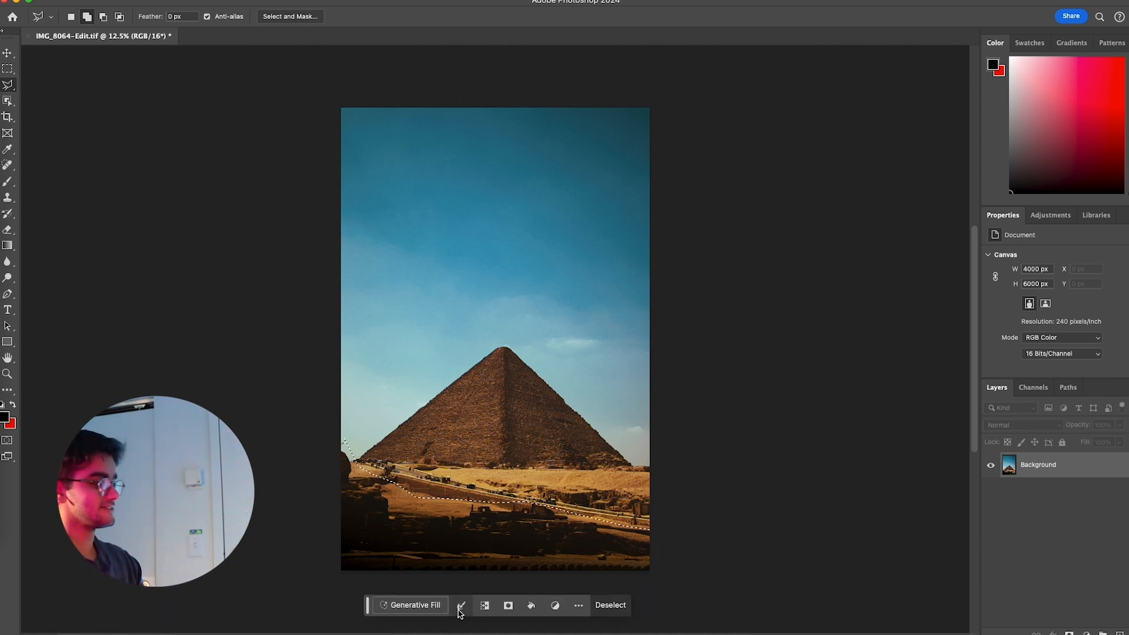
Run Generative Fill on the selected foreground with the prompt "remove" and choose variation 3 of 3
click(416, 605)
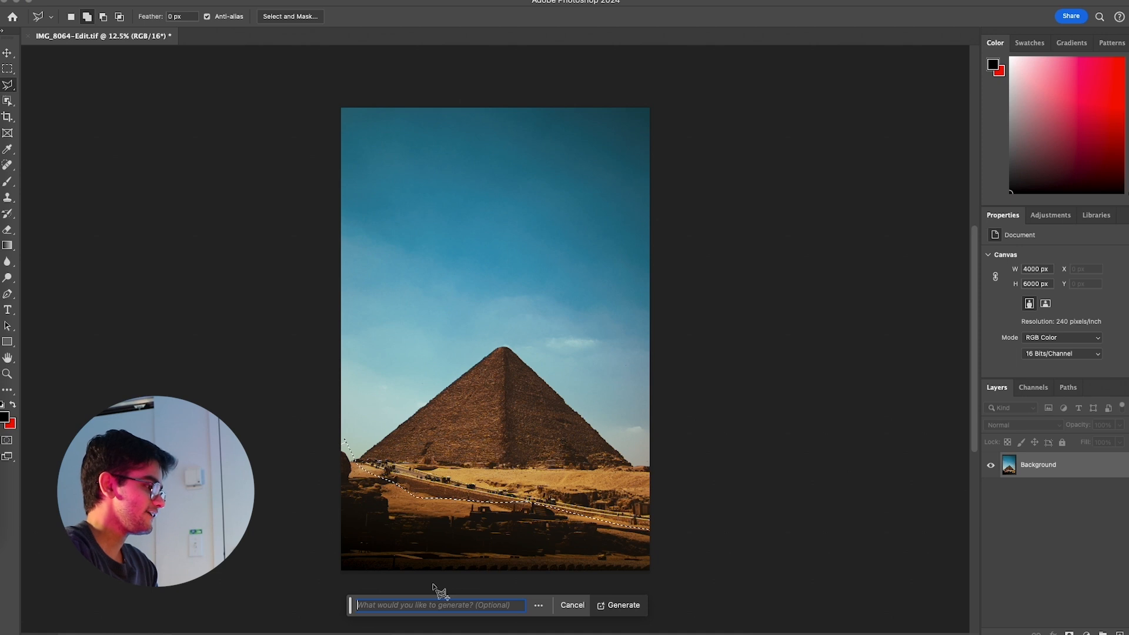
text(remo)
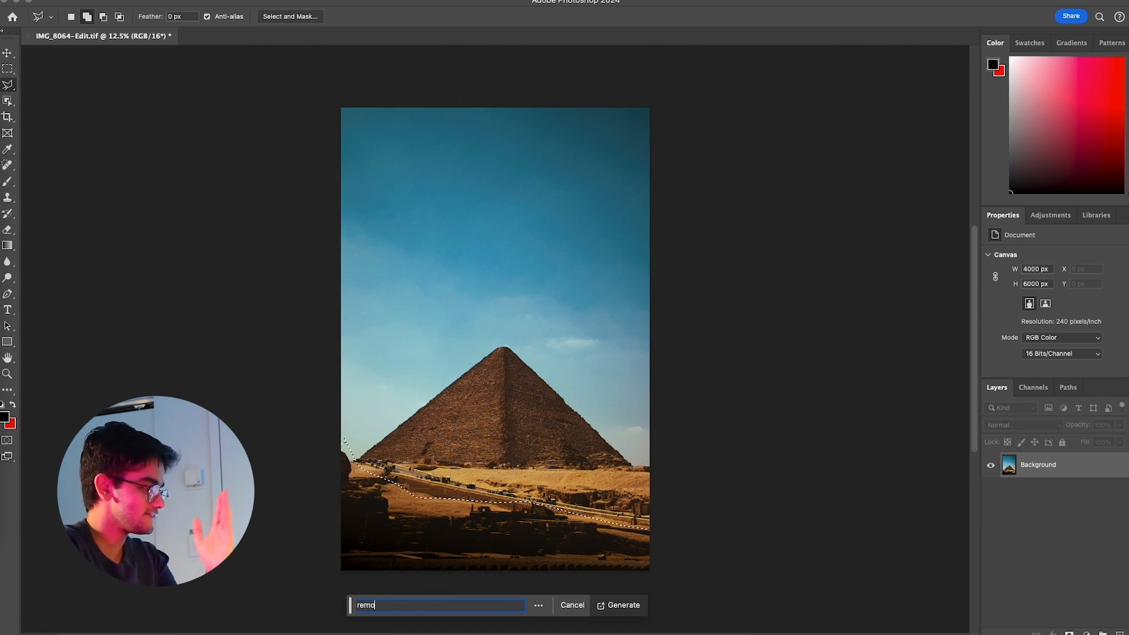
text(ve)
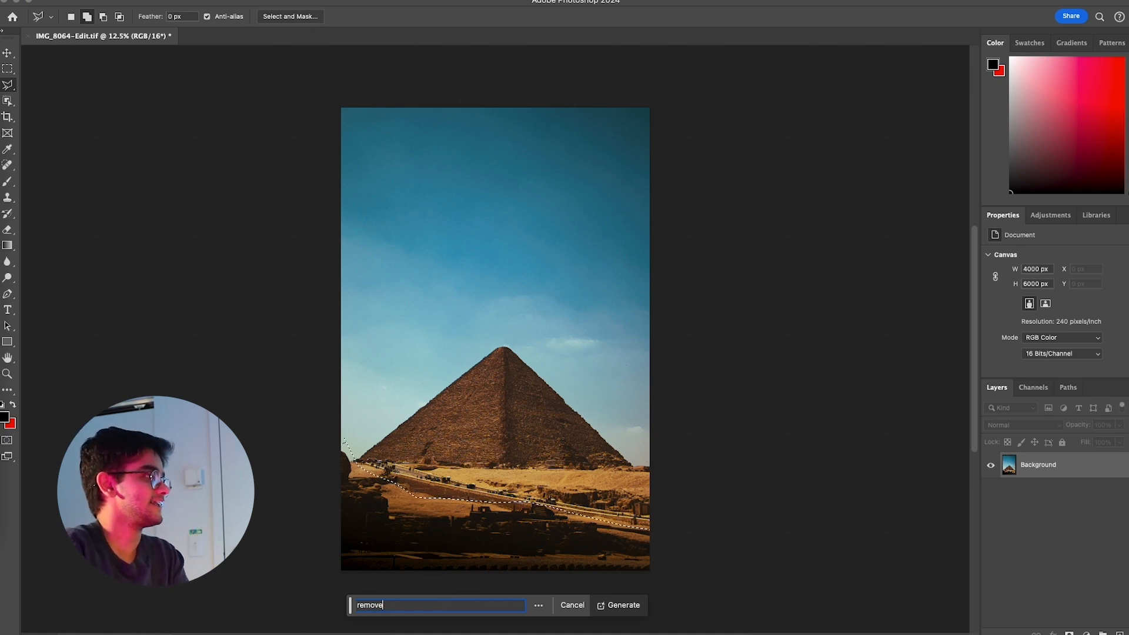
key(Return)
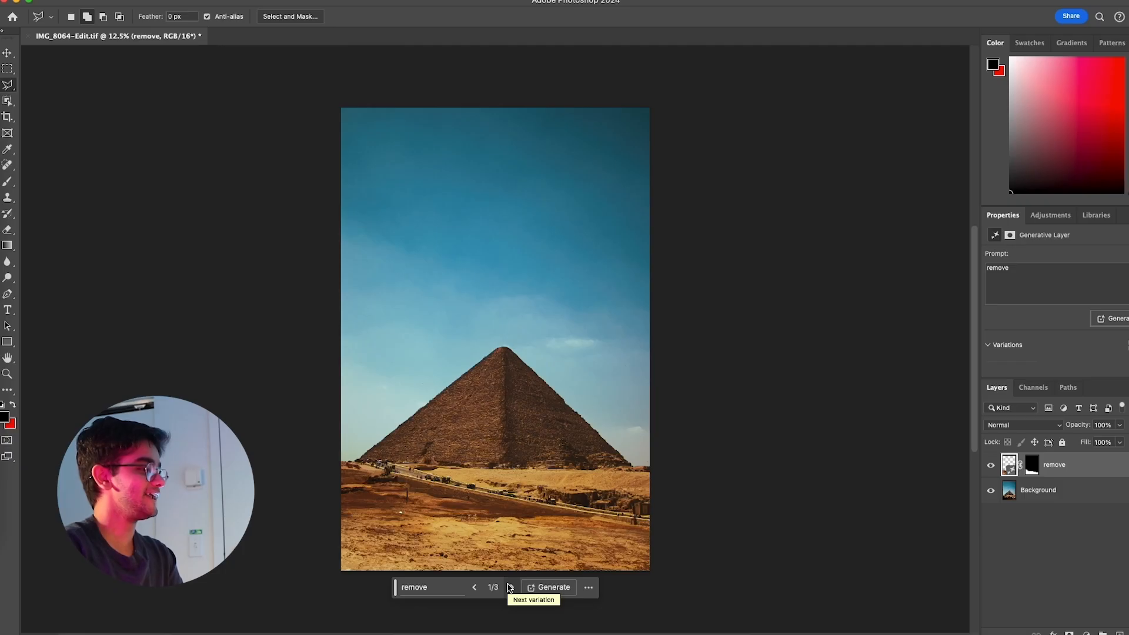
click(509, 586)
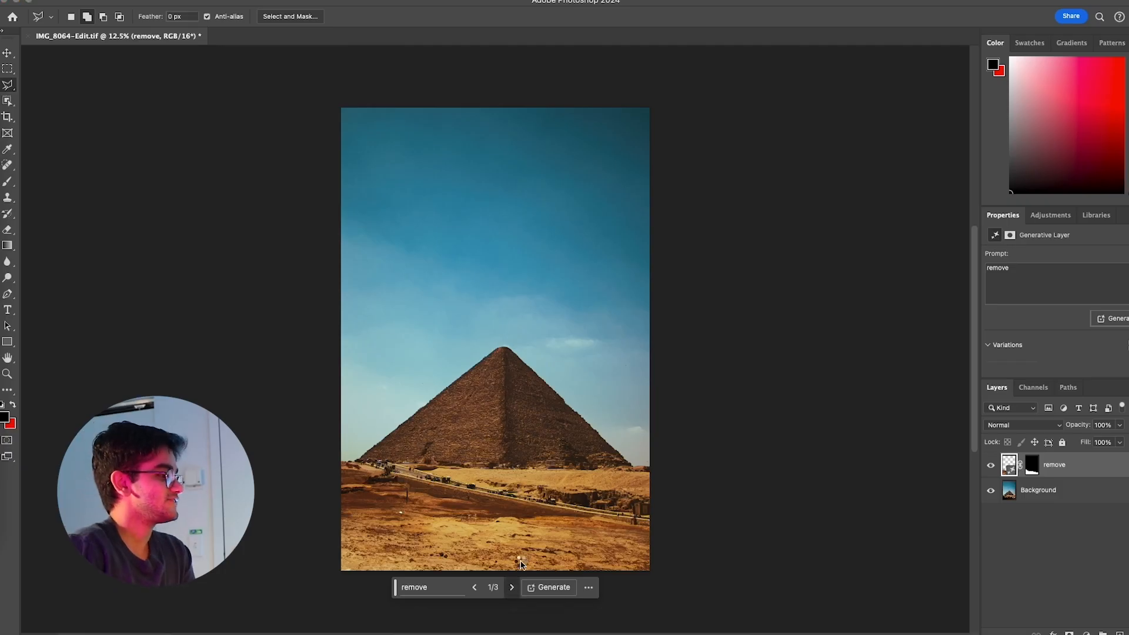
click(512, 588)
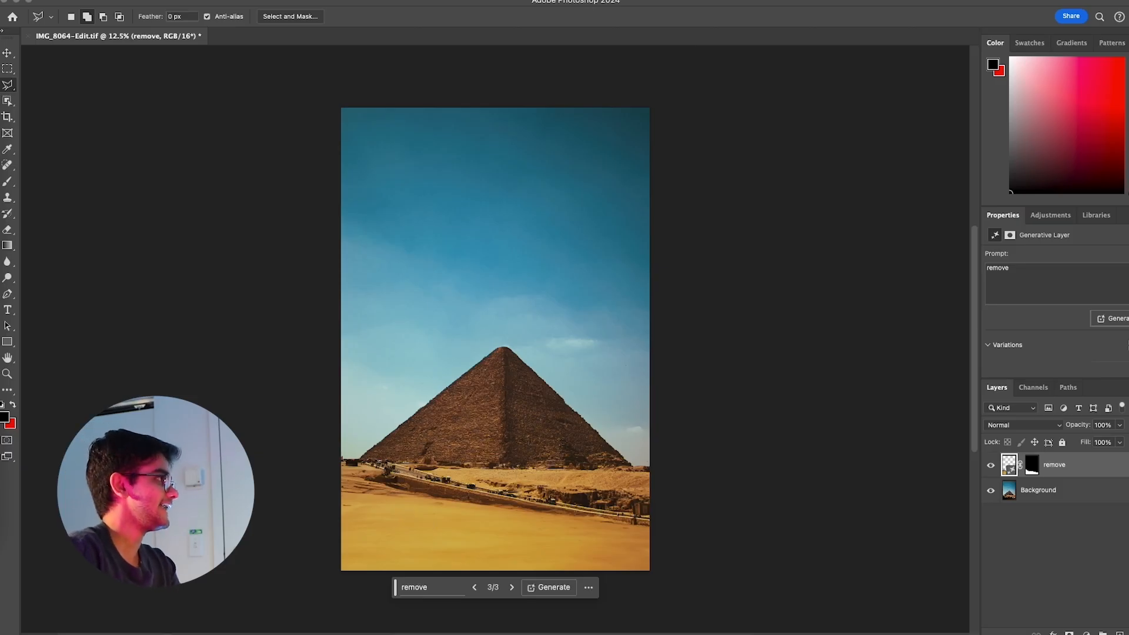
Save the layered TIFF with ZIP image compression and RLE layer compression, and open the saved version in Lightroom
key(super+s)
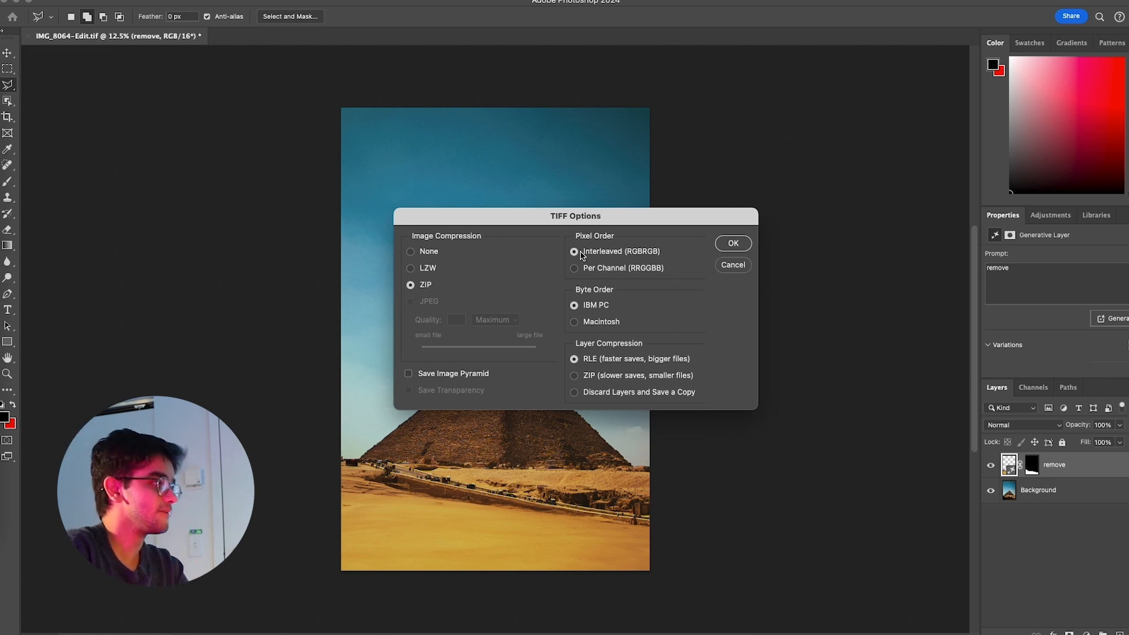
click(733, 244)
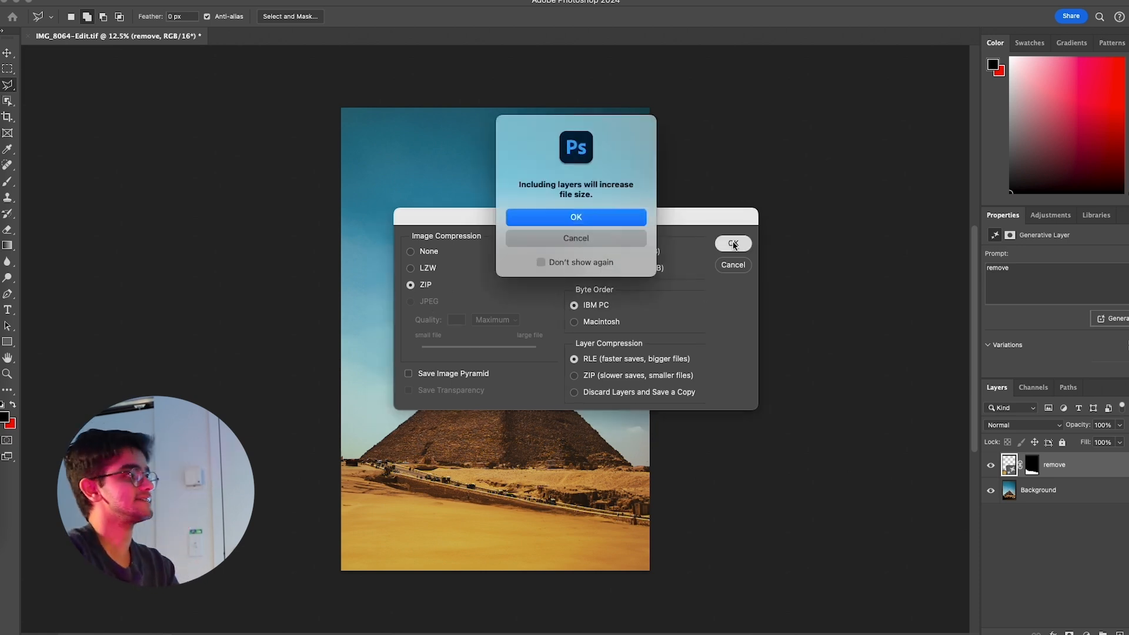
click(592, 219)
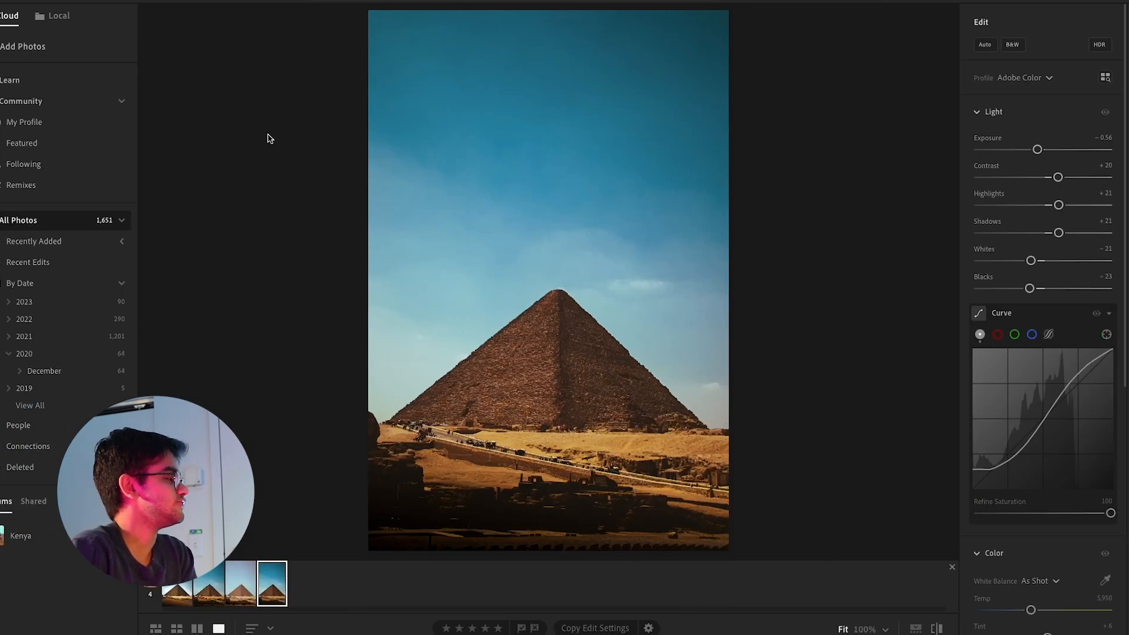
click(176, 586)
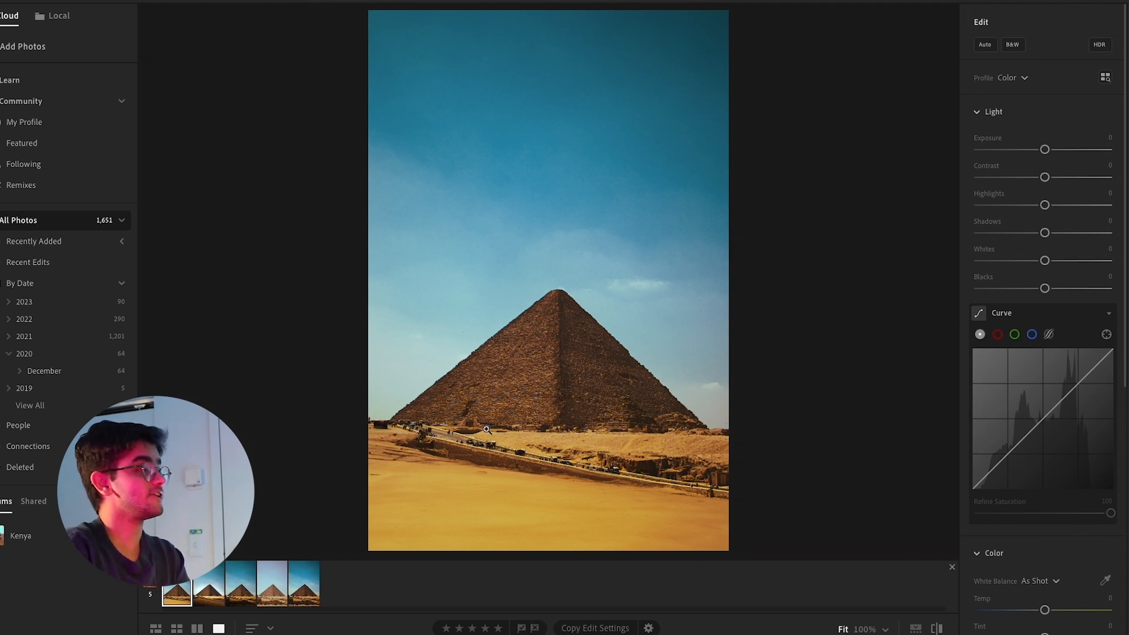
Add a linear gradient mask over the sandy foreground with exposure −0.88, contrast −24, highlights +28, shadows −43, whites −40 and blacks −43
click(1128, 112)
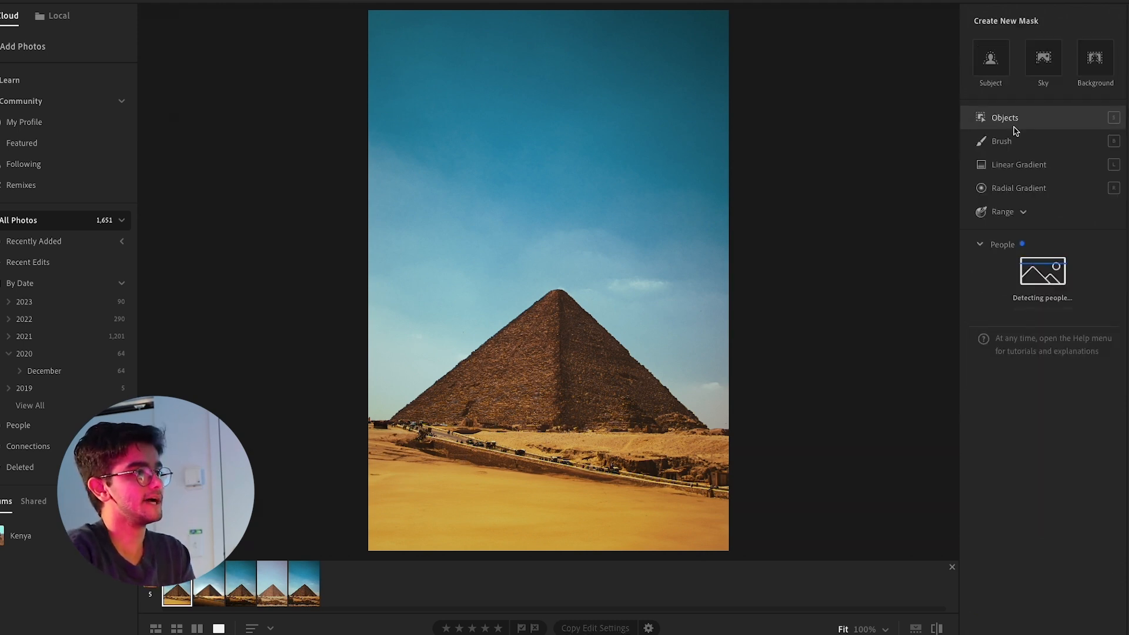
click(1013, 162)
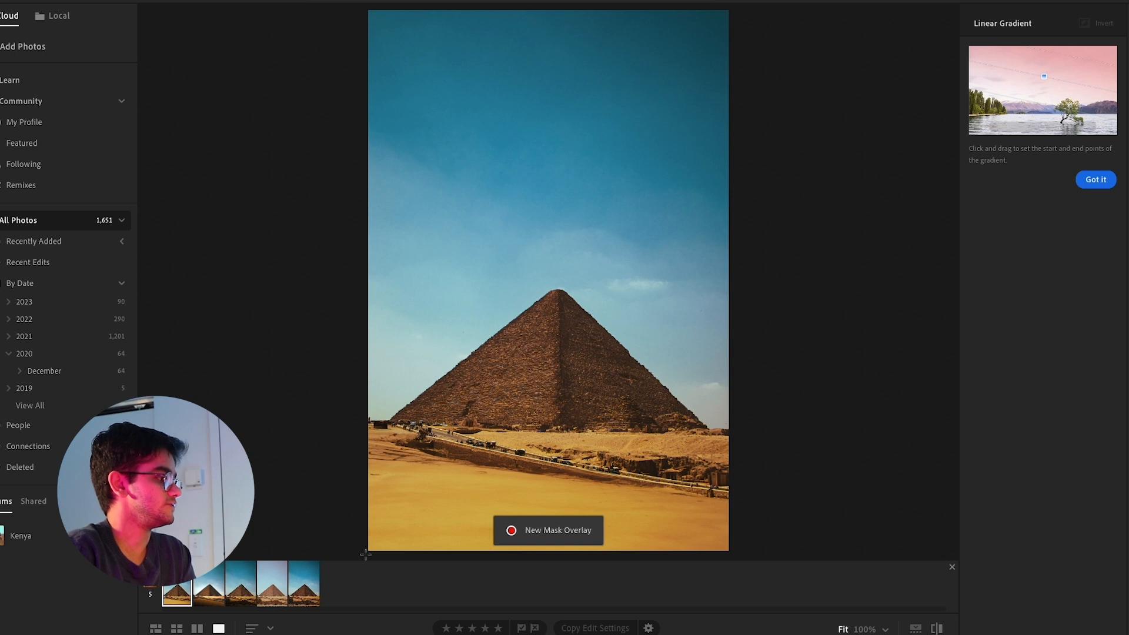
drag(366, 554, 401, 379)
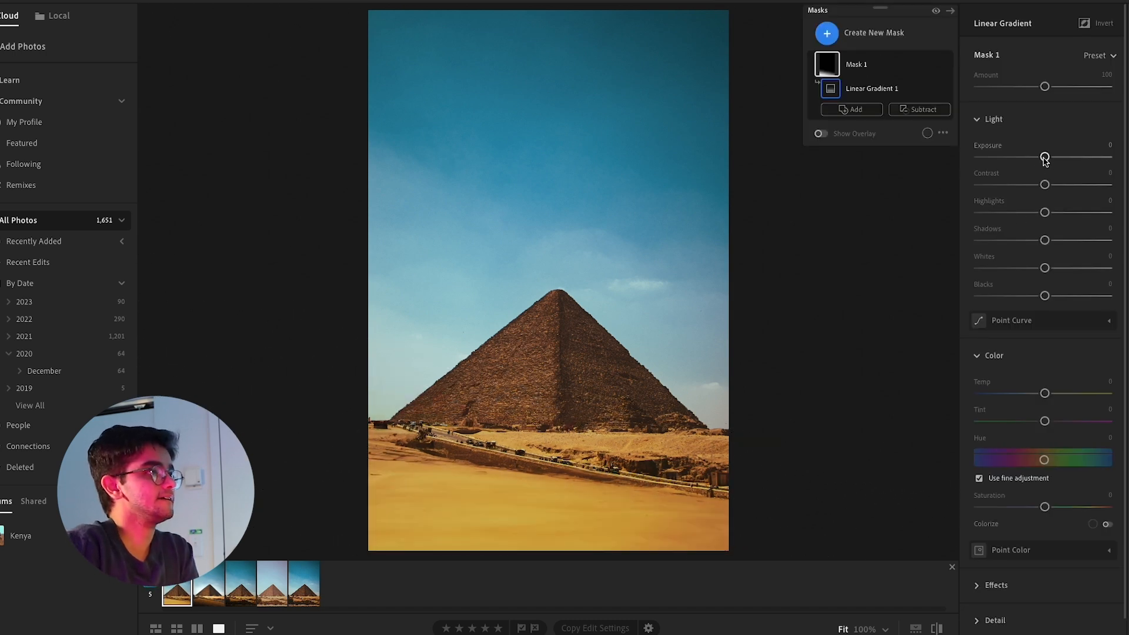
drag(1044, 158, 1026, 298)
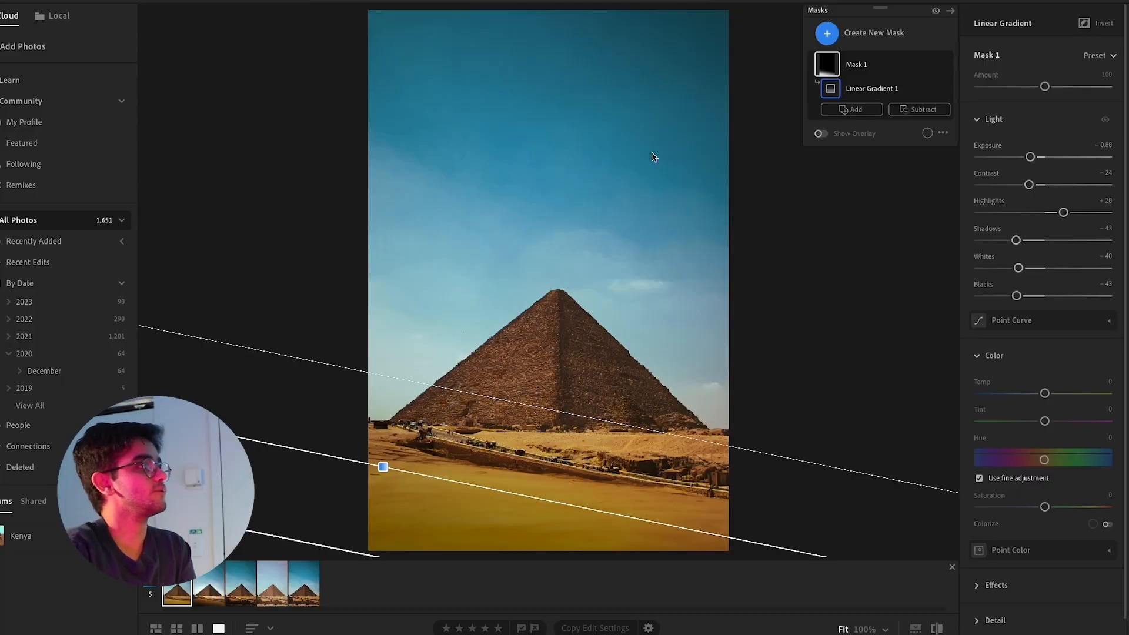
Create a radial gradient mask centred on the pyramid and widen it towards the pyramid's sides
click(828, 34)
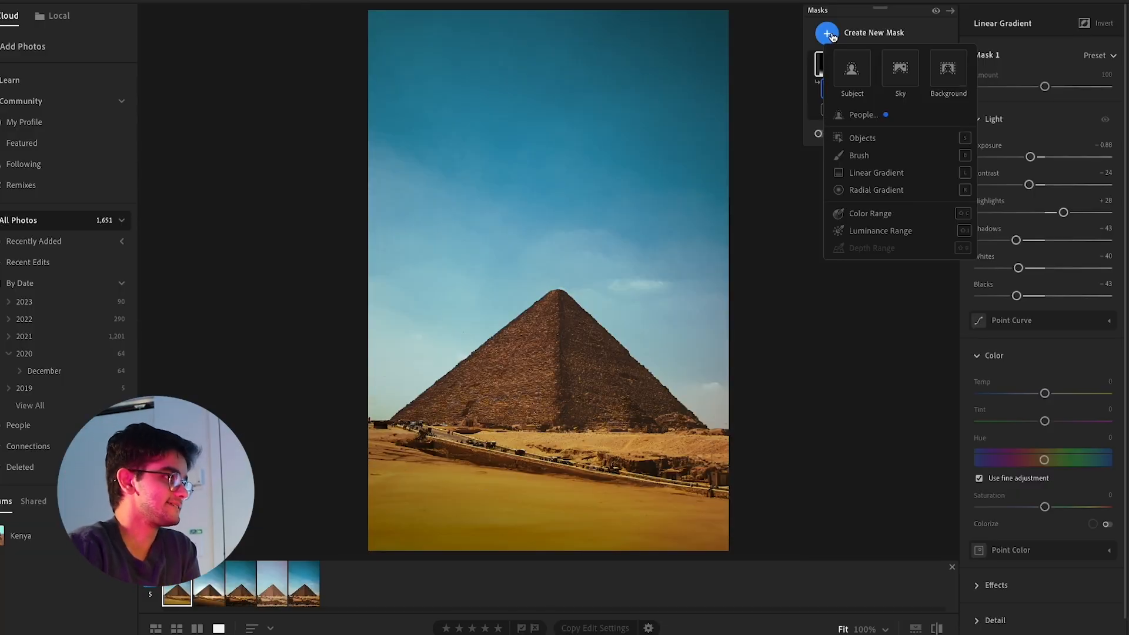
click(857, 190)
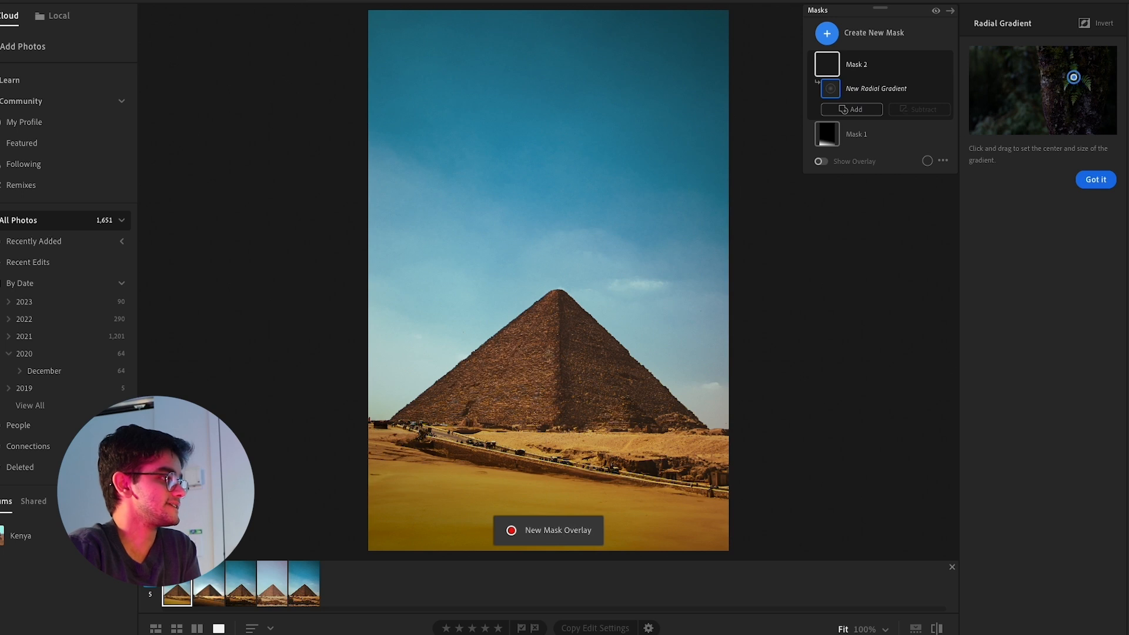
mouse_move(553, 362)
mouse_down()
mouse_move(625, 432)
mouse_move(647, 434)
mouse_move(676, 414)
mouse_move(658, 435)
mouse_move(632, 437)
mouse_move(671, 445)
mouse_up()
drag(647, 379, 643, 386)
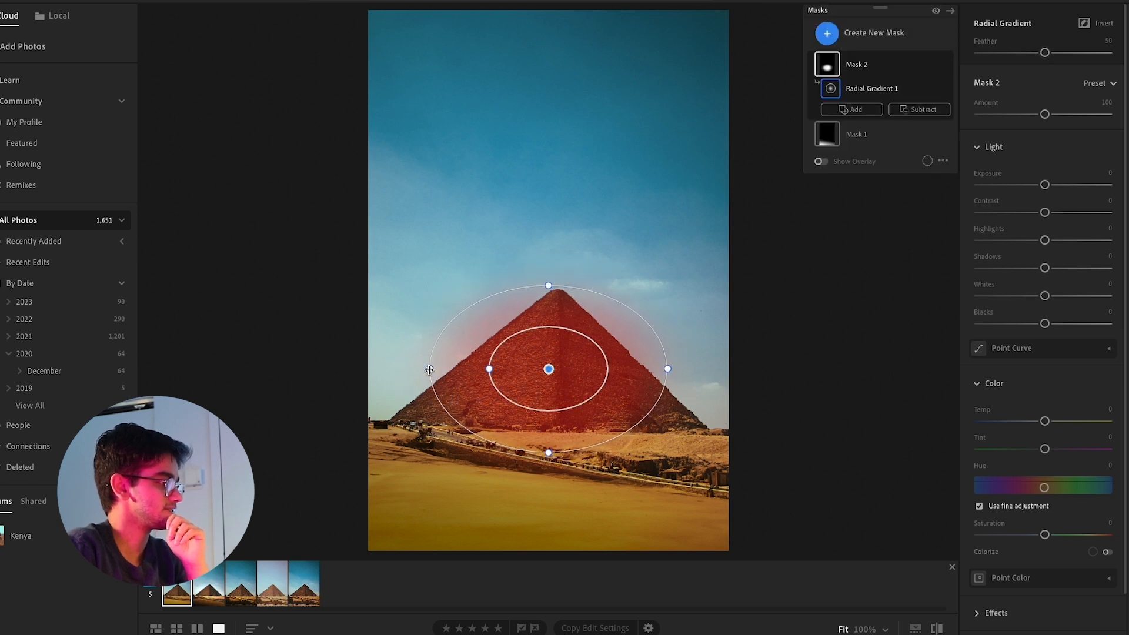
mouse_move(429, 369)
mouse_down()
mouse_move(343, 363)
mouse_move(418, 369)
mouse_up()
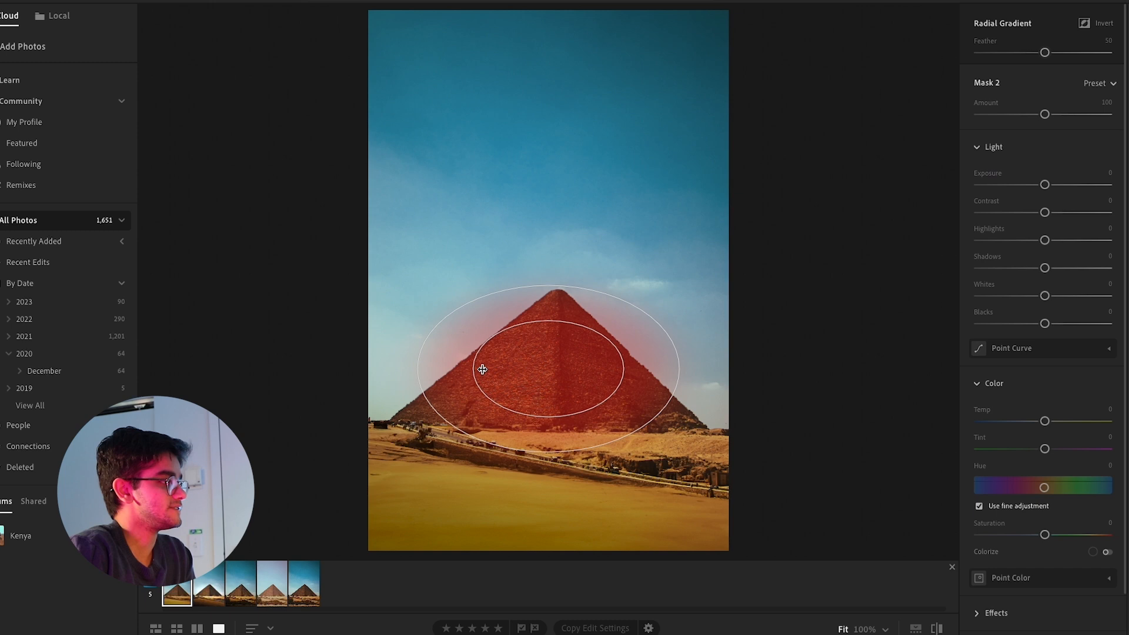
Tilt and resize the radial gradient to fit the pyramid, and set its feather to 60
drag(482, 369, 523, 365)
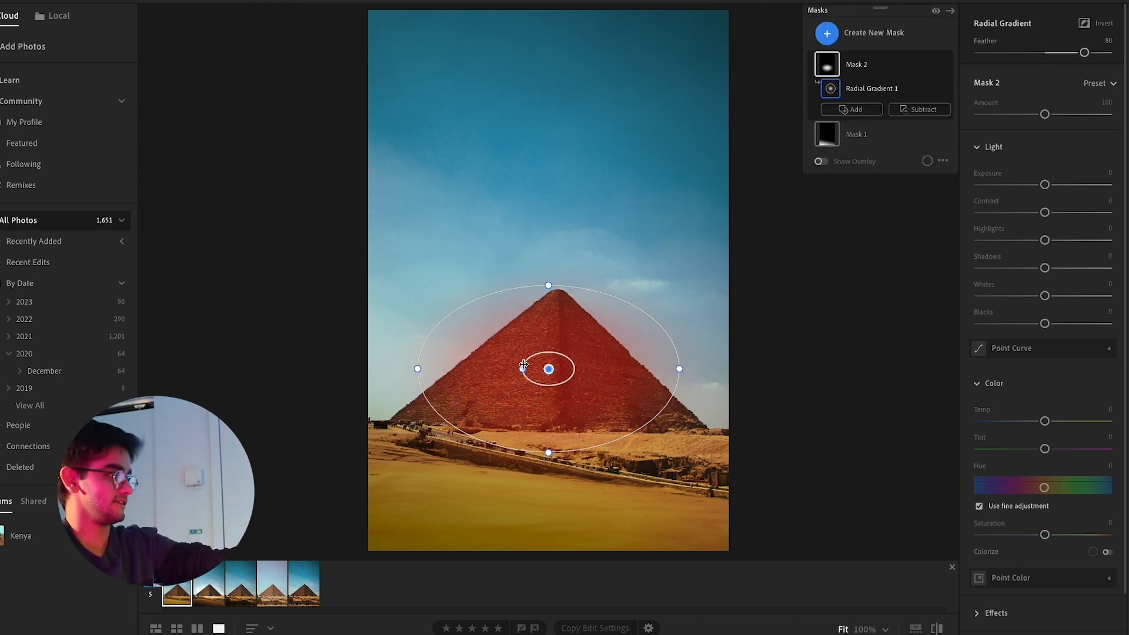
drag(405, 370, 442, 397)
drag(528, 292, 531, 302)
drag(582, 345, 585, 343)
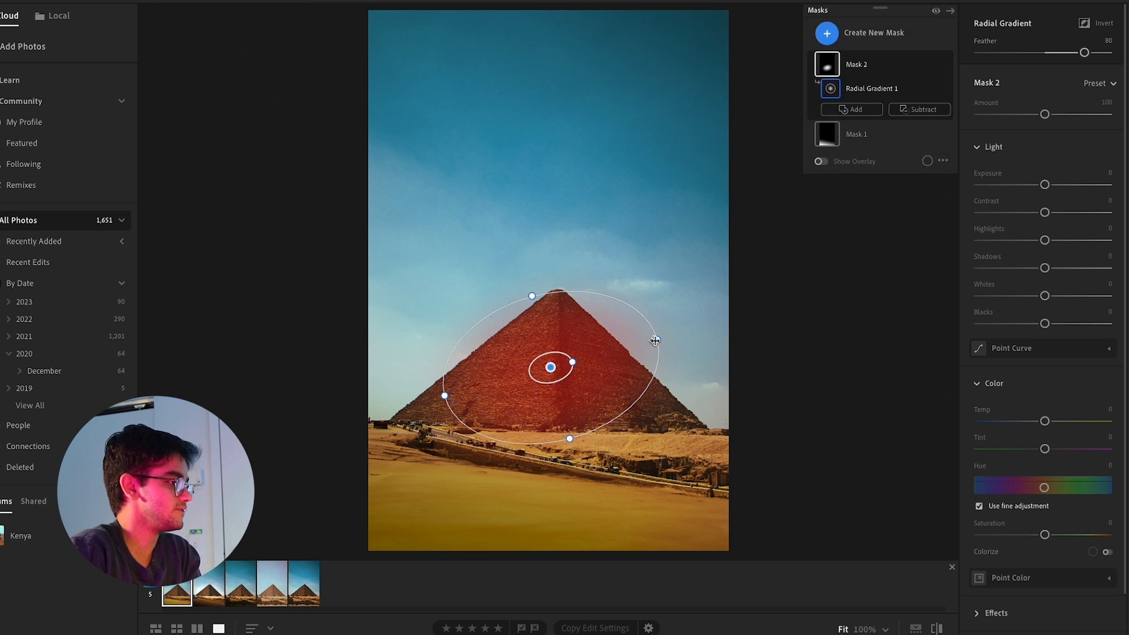
drag(675, 338, 679, 363)
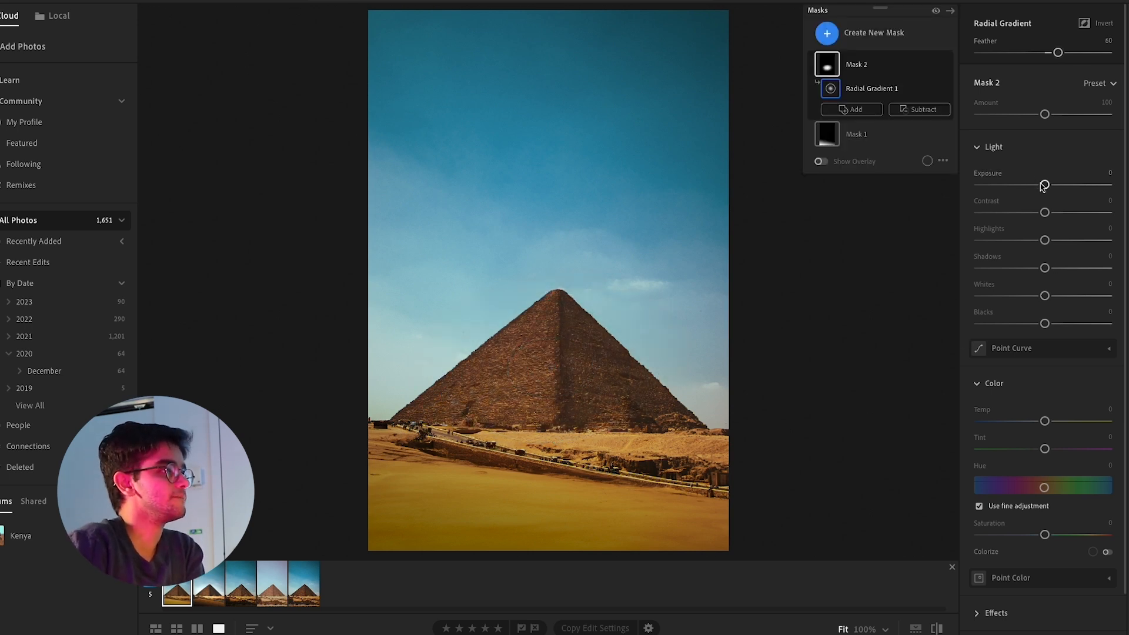
Set the pyramid mask to exposure +1.04, contrast +14, highlights +22, shadows −13, whites +19 and blacks −10
drag(1044, 185, 1034, 325)
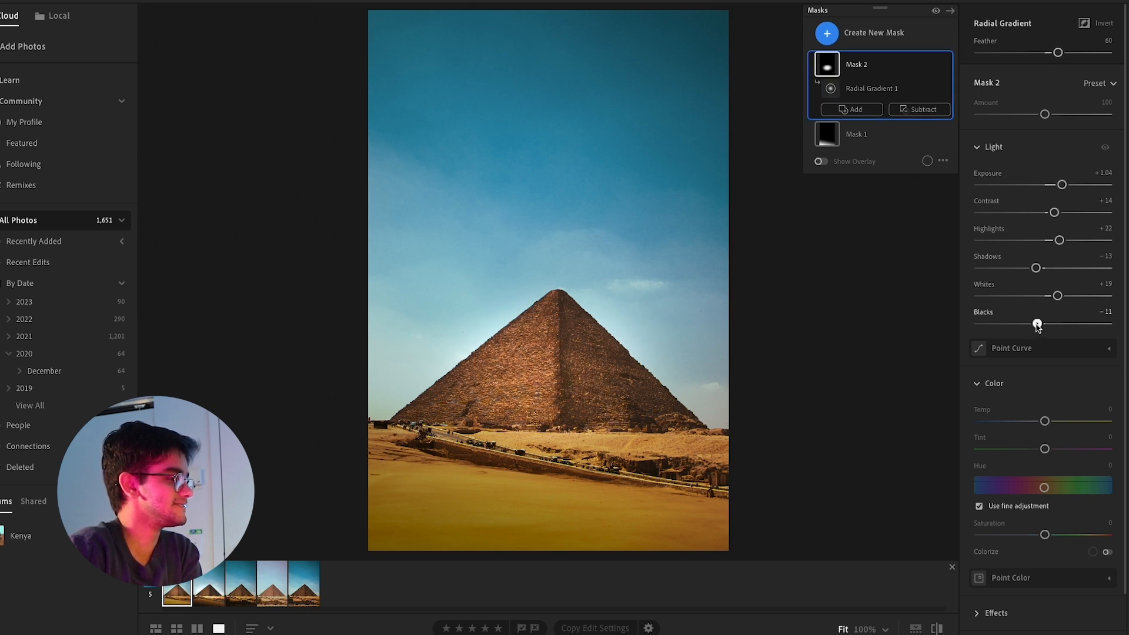
drag(1037, 324, 1036, 324)
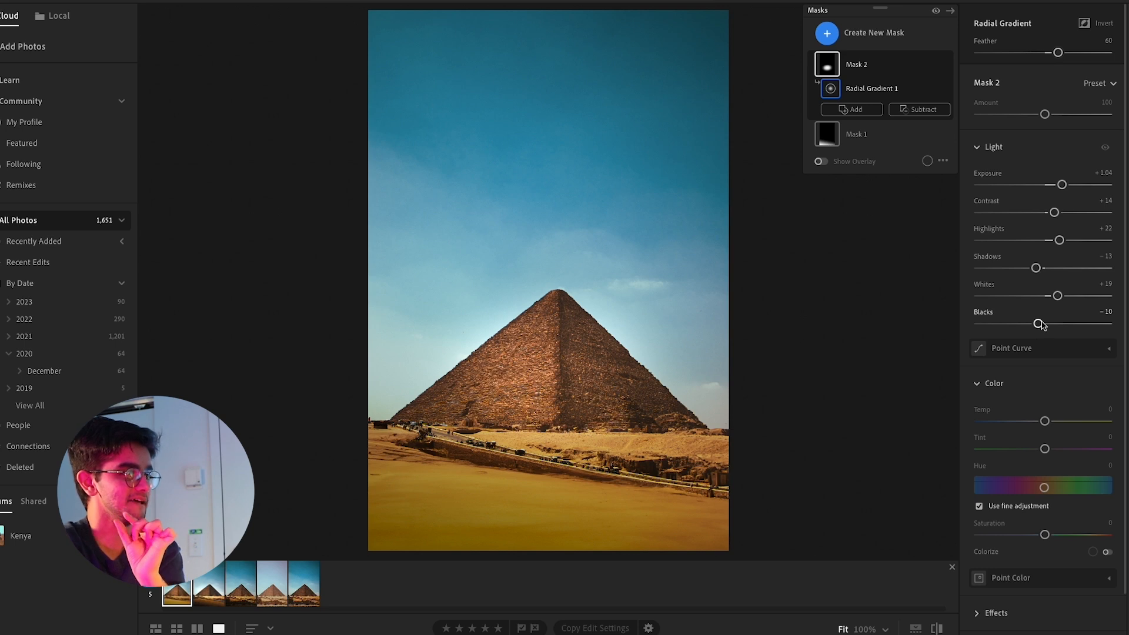
Widen the radial gradient to cover the pyramid's full width, fine-tune its height, and leave masking
mouse_move(595, 358)
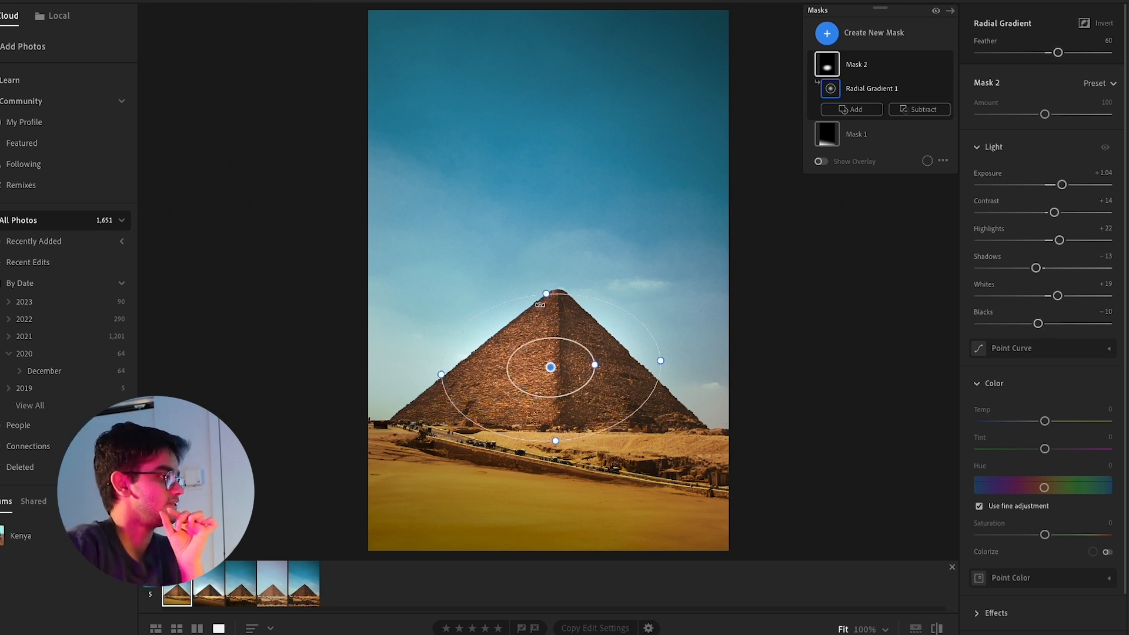
mouse_move(546, 293)
mouse_down()
mouse_move(562, 189)
mouse_move(567, 359)
mouse_move(574, 285)
mouse_move(546, 283)
mouse_up()
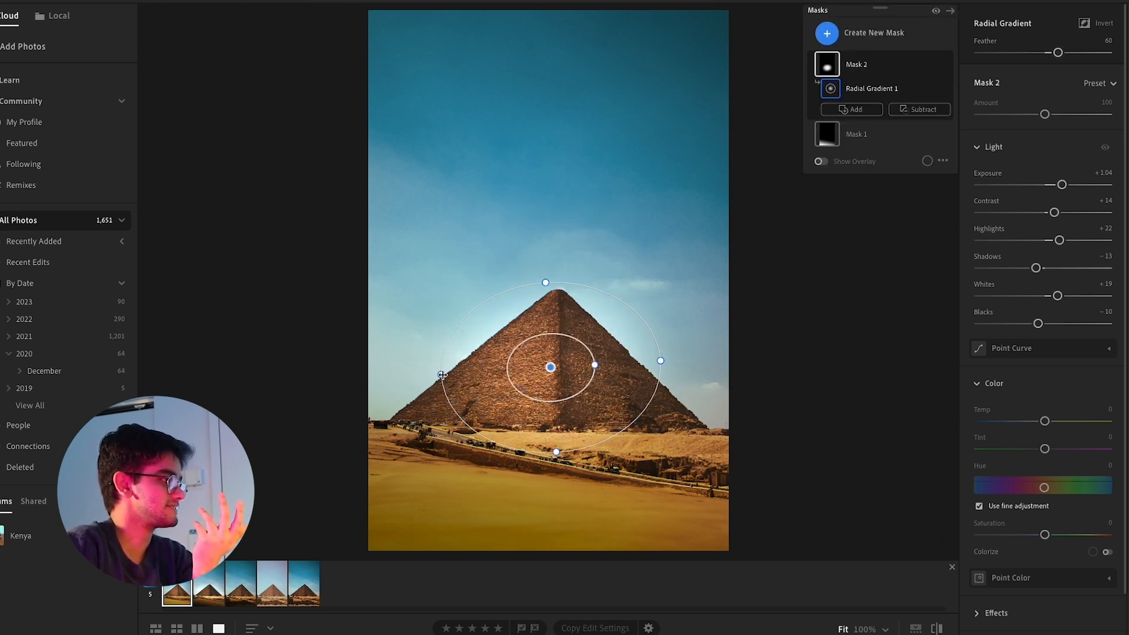
drag(442, 371, 401, 377)
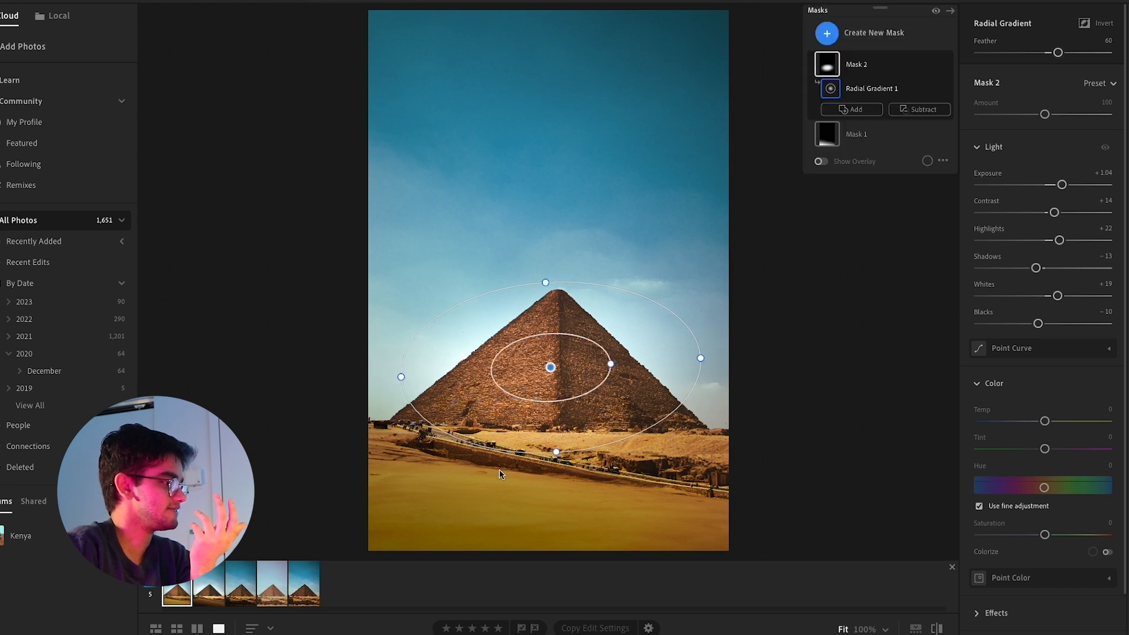
drag(558, 453, 556, 436)
click(1125, 78)
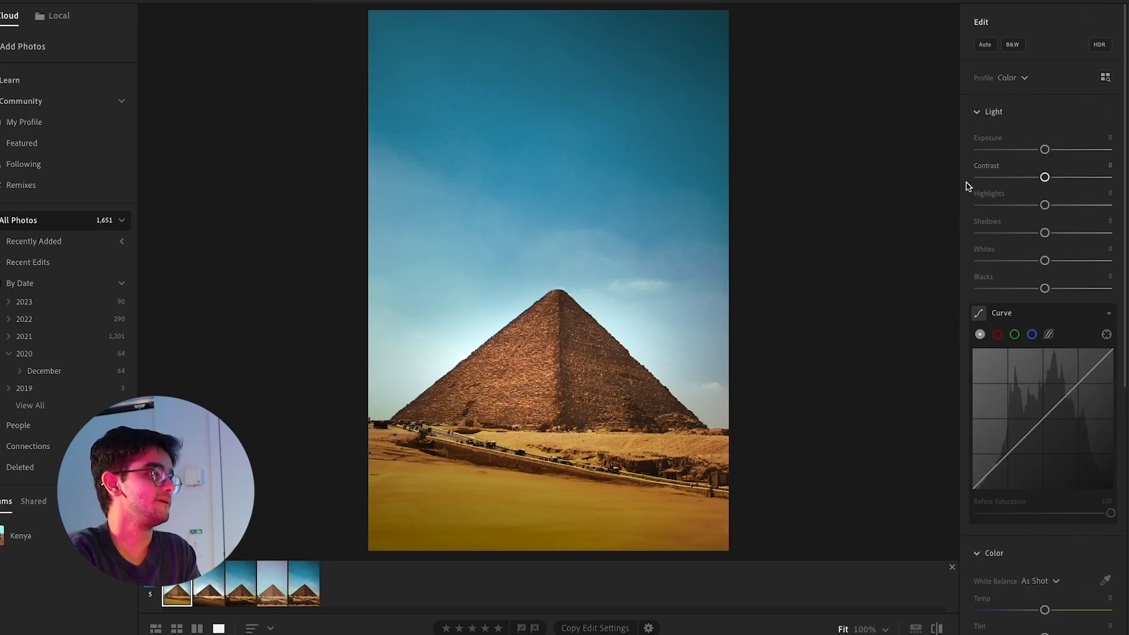
Raise the black point of the photo's tone curve to about 17.6, 18.0 to fade the darkest tones
scroll(1000, 265, down, 3)
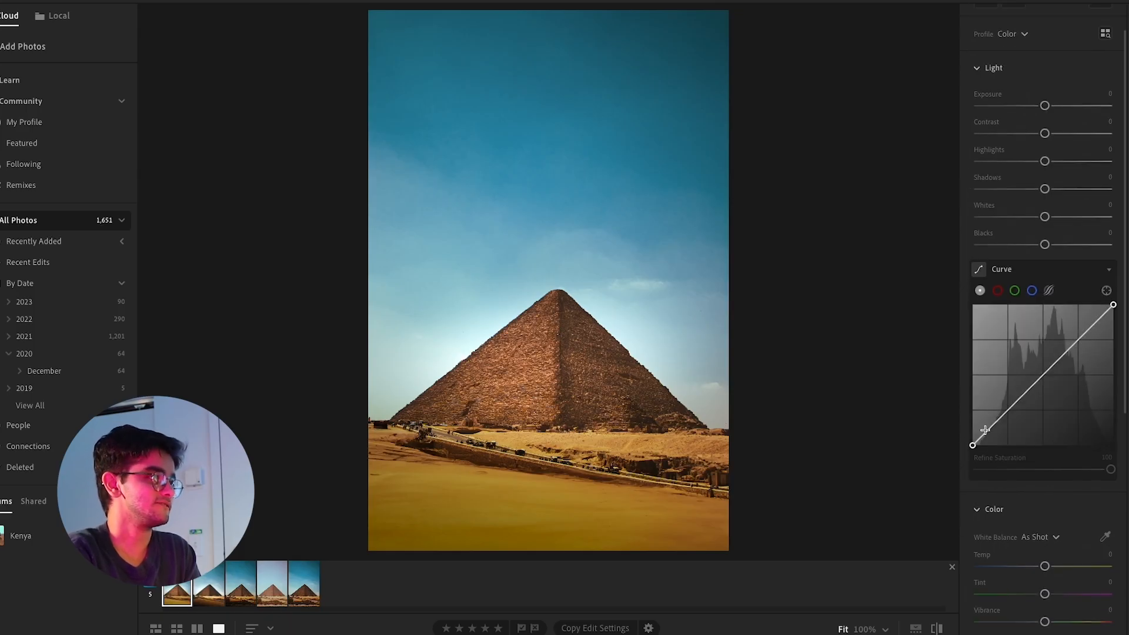
drag(972, 445, 998, 415)
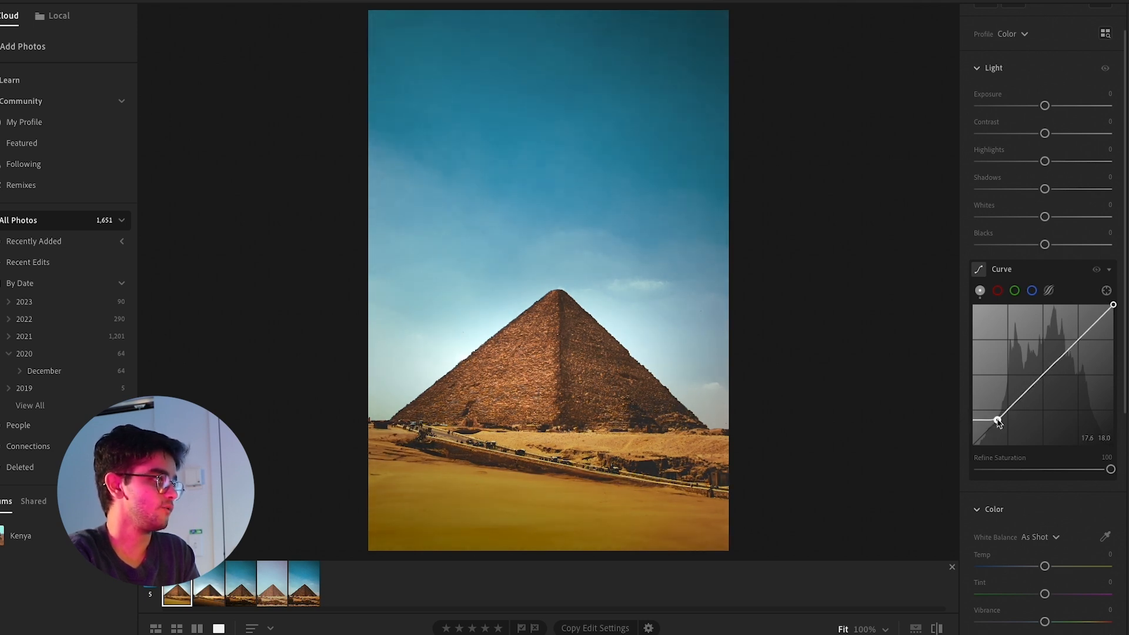